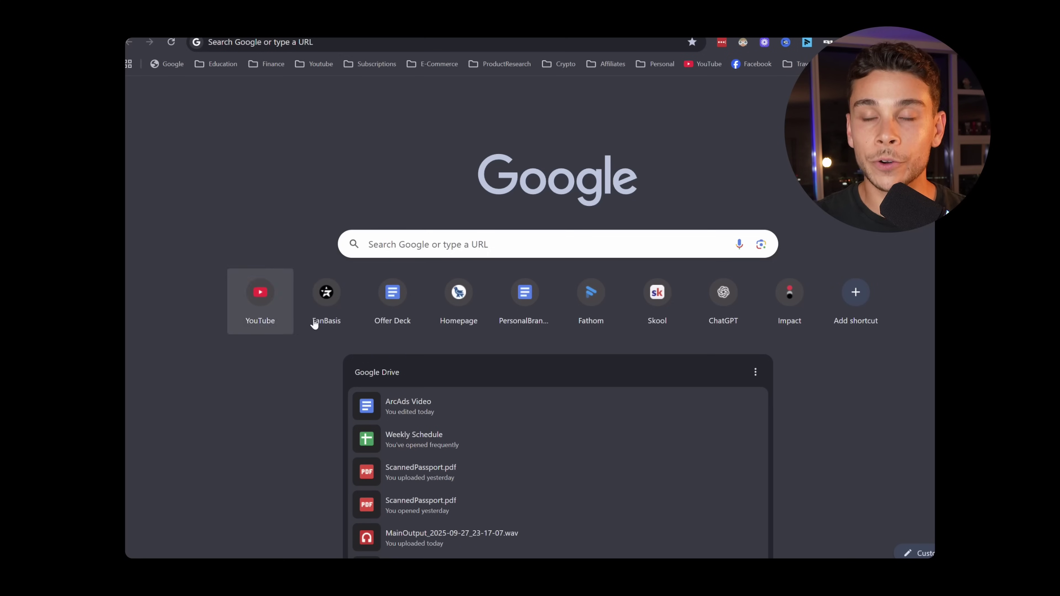
Search Google for 'vitamins for energy and tiredness' and look over the sponsored supplement products
{"action": "left_click", "coordinate": [446, 250]}
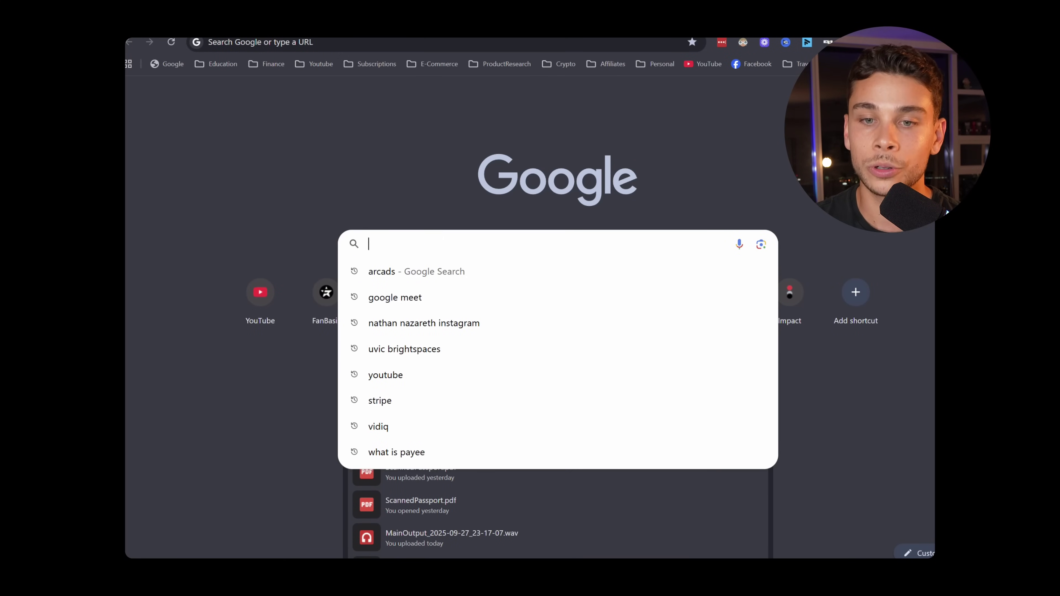
{"action": "type", "text": "vitamins "}
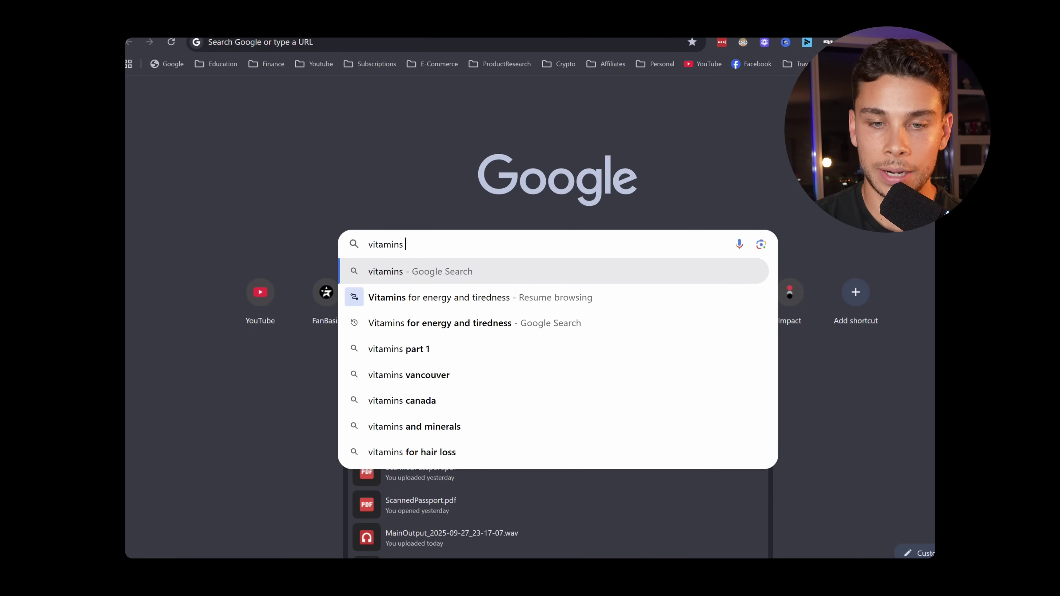
{"action": "type", "text": "for energy and ti"}
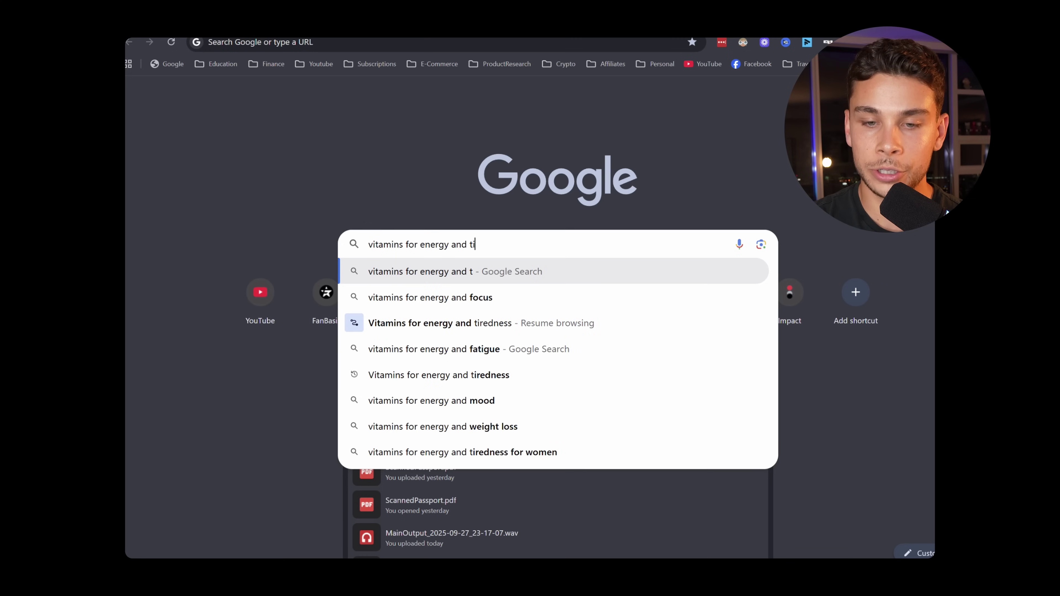
{"action": "type", "text": "redness"}
{"action": "key", "text": "Return"}
{"action": "scroll", "coordinate": [298, 377], "scroll_direction": "down", "scroll_amount": 6}
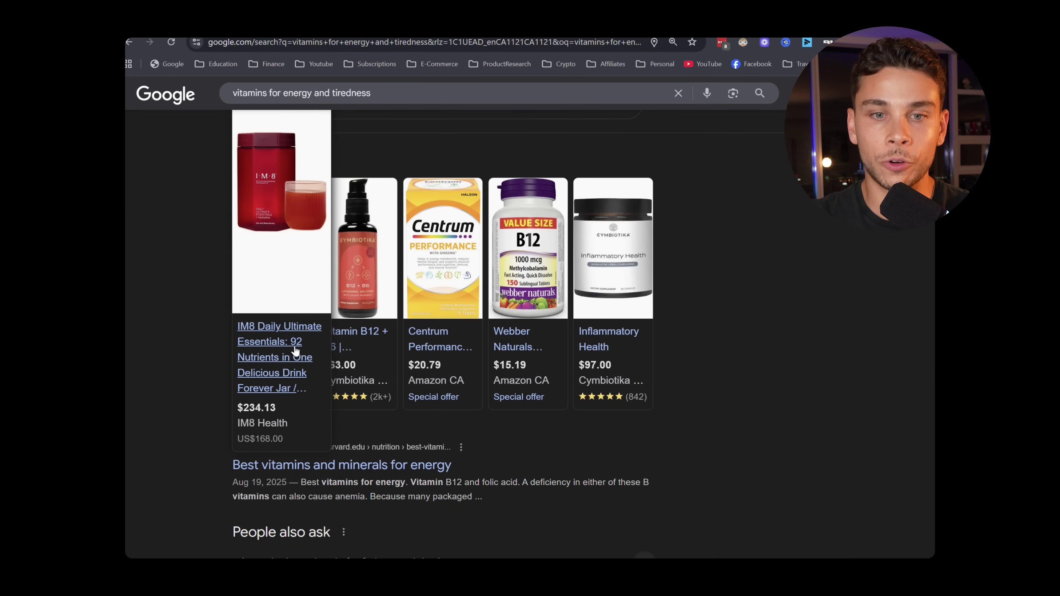
{"action": "scroll", "coordinate": [296, 339], "scroll_direction": "up", "scroll_amount": 3}
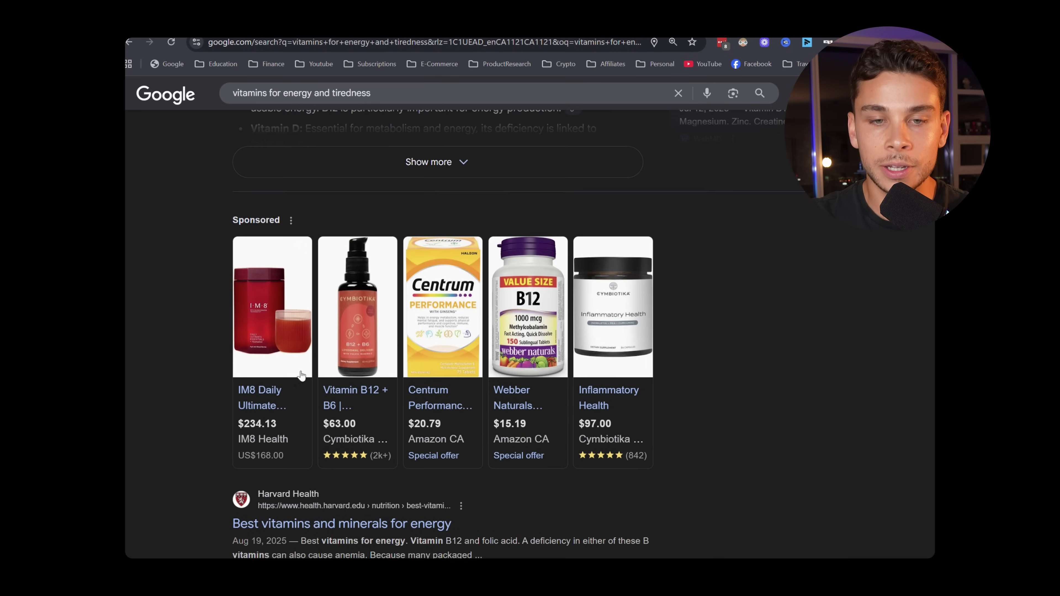
Open the IM8 Daily Ultimate Essentials listing and browse to its Replaces 16 Supplements cost breakdown
{"action": "left_click", "coordinate": [273, 459]}
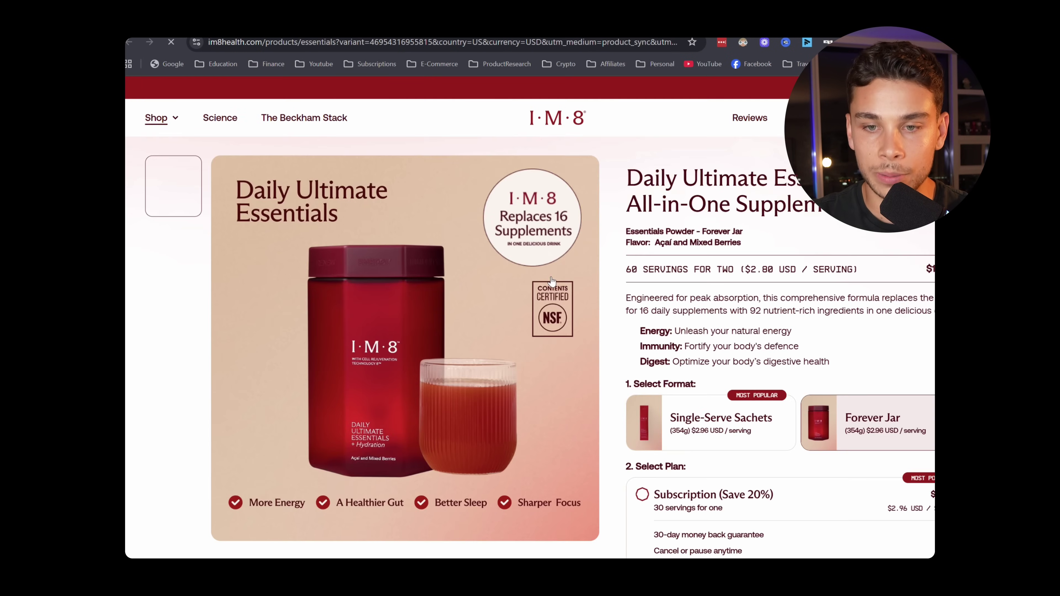
{"action": "scroll", "coordinate": [496, 372], "scroll_direction": "down", "scroll_amount": 7}
{"action": "scroll", "coordinate": [492, 373], "scroll_direction": "up", "scroll_amount": 7}
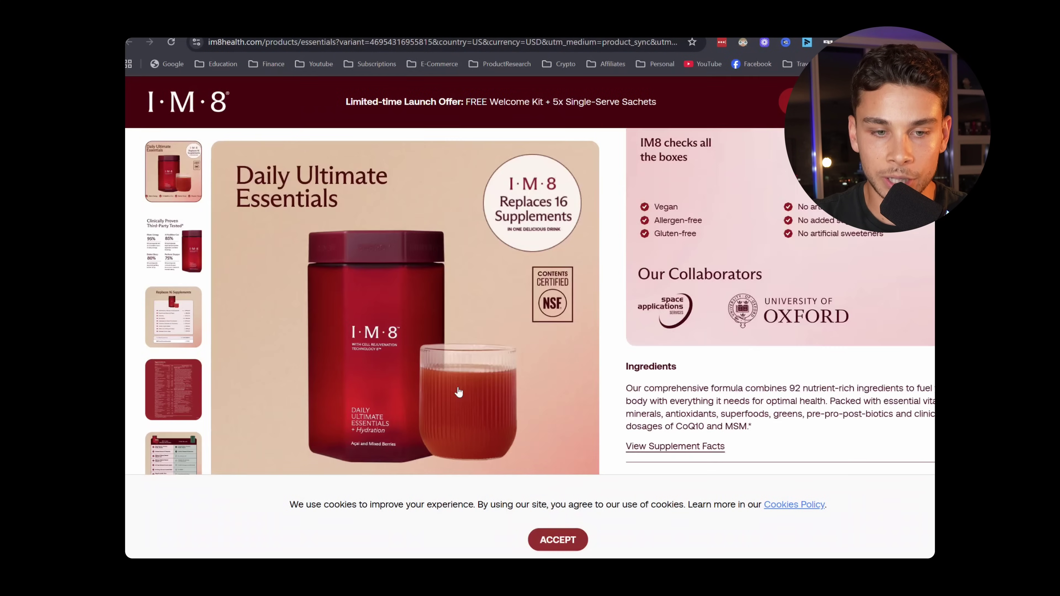
{"action": "scroll", "coordinate": [292, 367], "scroll_direction": "down", "scroll_amount": 3}
{"action": "scroll", "coordinate": [129, 366], "scroll_direction": "up", "scroll_amount": 1}
{"action": "scroll", "coordinate": [230, 390], "scroll_direction": "up", "scroll_amount": 5}
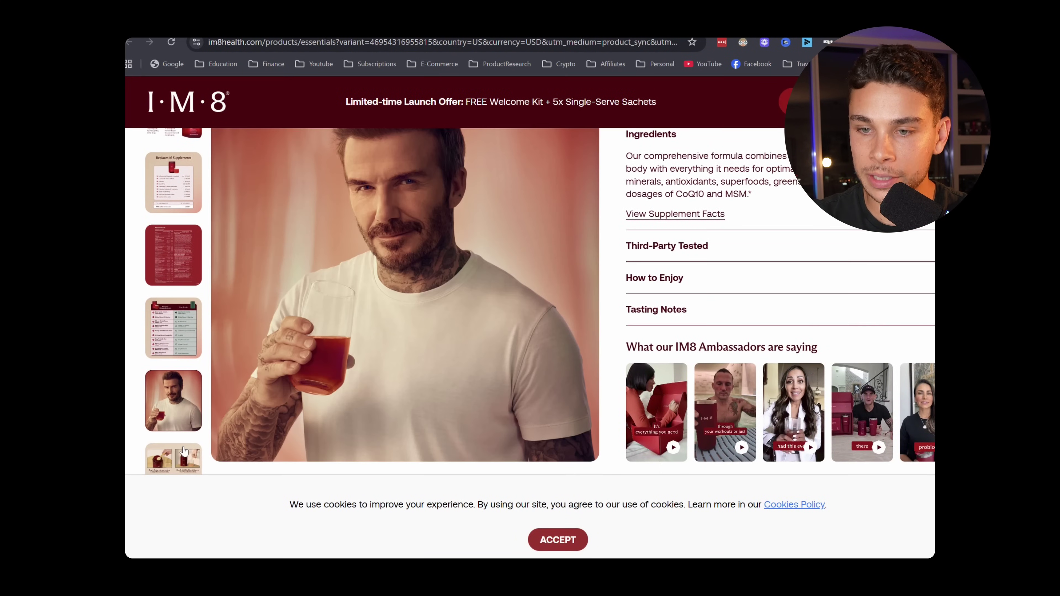
{"action": "scroll", "coordinate": [411, 334], "scroll_direction": "down", "scroll_amount": 5}
{"action": "scroll", "coordinate": [487, 345], "scroll_direction": "up", "scroll_amount": 5}
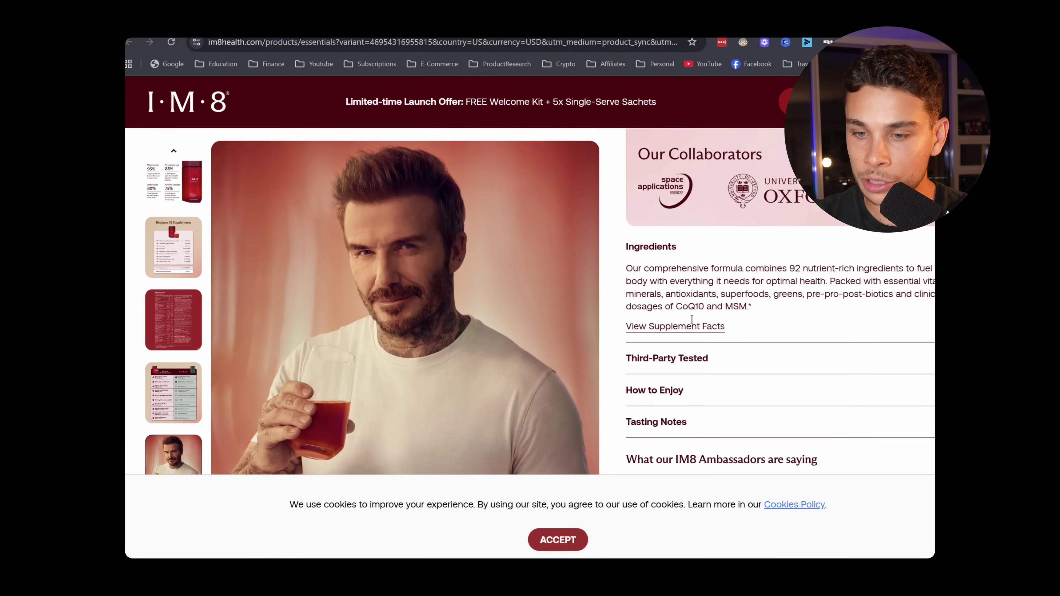
{"action": "scroll", "coordinate": [683, 321], "scroll_direction": "up", "scroll_amount": 3}
{"action": "scroll", "coordinate": [725, 395], "scroll_direction": "down", "scroll_amount": 10}
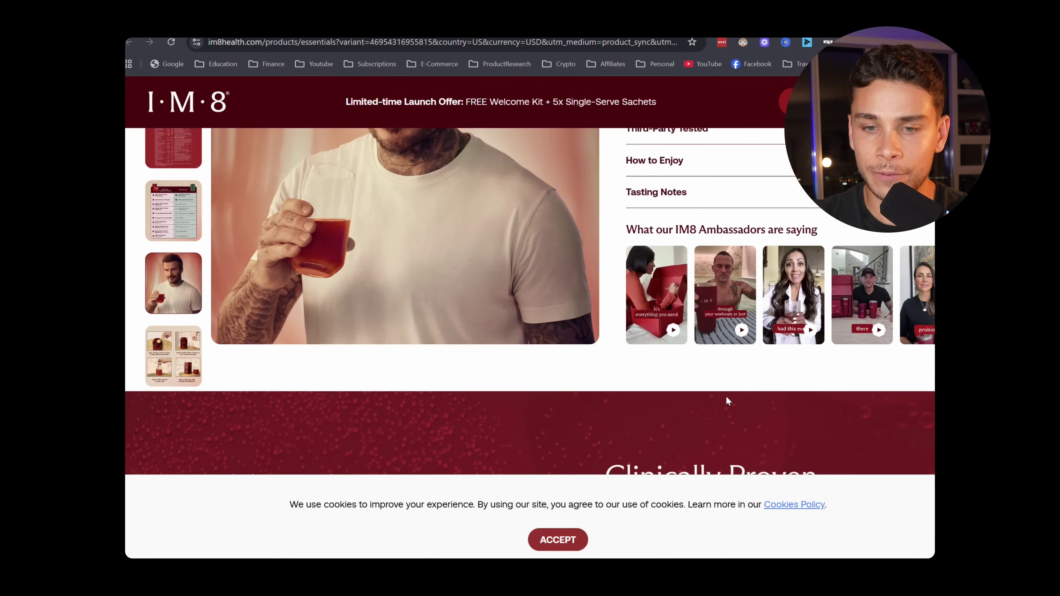
{"action": "scroll", "coordinate": [632, 405], "scroll_direction": "down", "scroll_amount": 5}
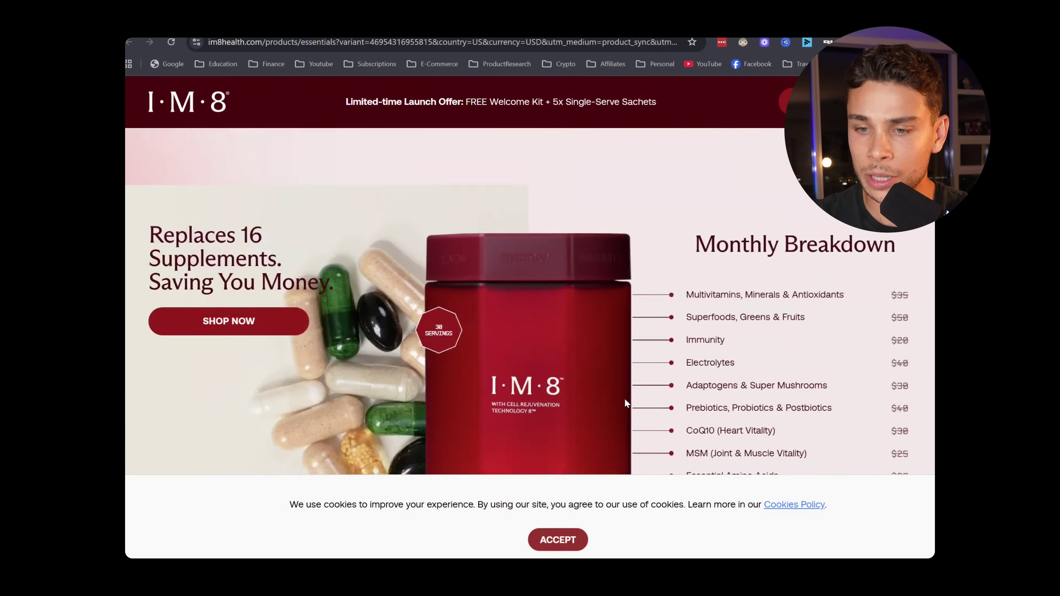
{"action": "scroll", "coordinate": [633, 406], "scroll_direction": "up", "scroll_amount": 5}
{"action": "scroll", "coordinate": [633, 407], "scroll_direction": "down", "scroll_amount": 8}
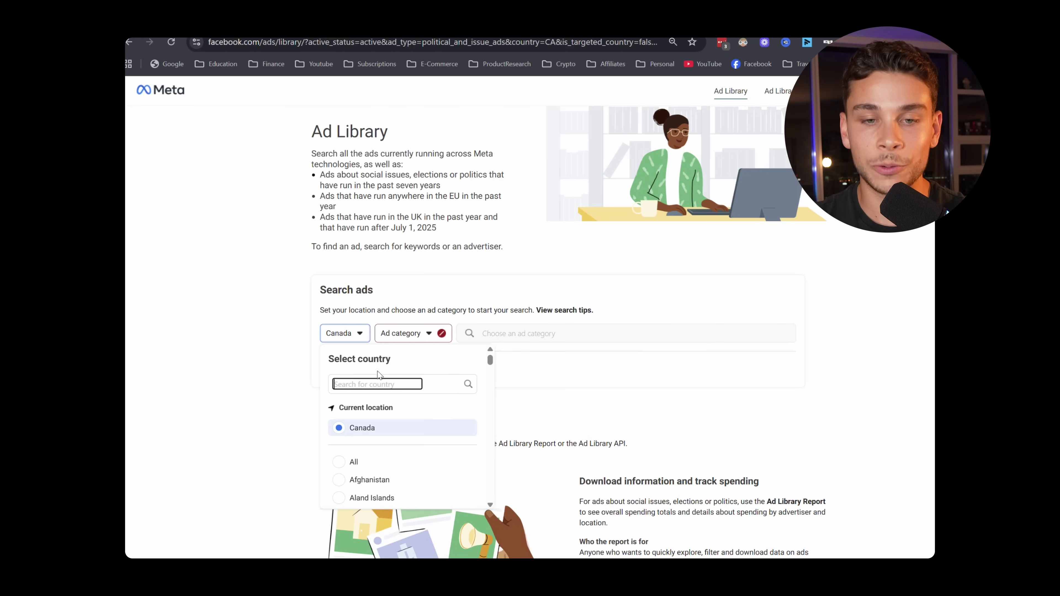
Enter 'united' to pick United States as the Ad Library country
{"action": "type", "text": "united"}
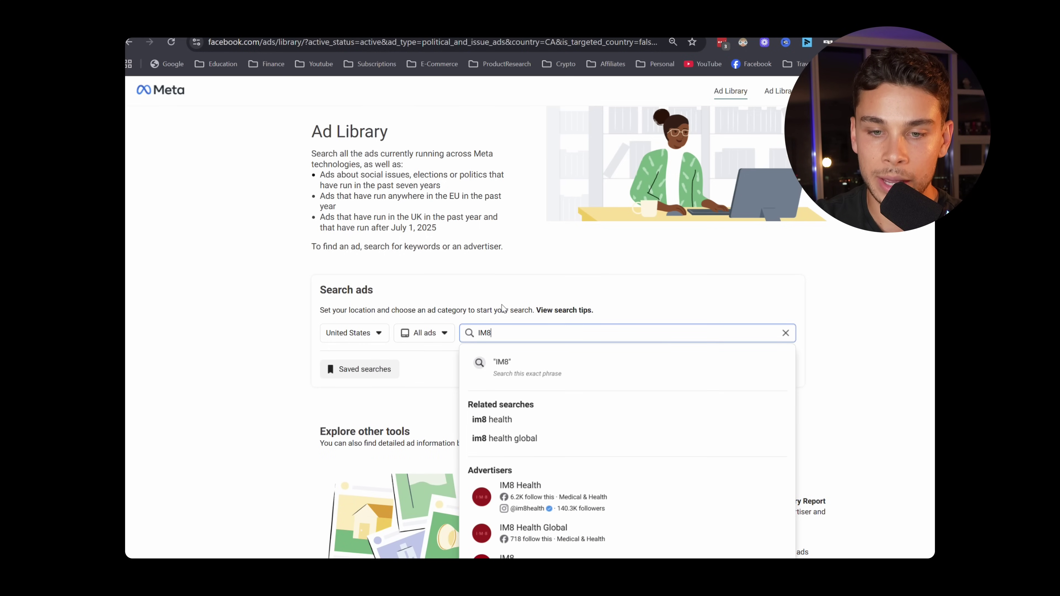
Show the IM8 Health advertiser's ads and scroll through the ad cards
{"action": "scroll", "coordinate": [509, 314], "scroll_direction": "down", "scroll_amount": 3}
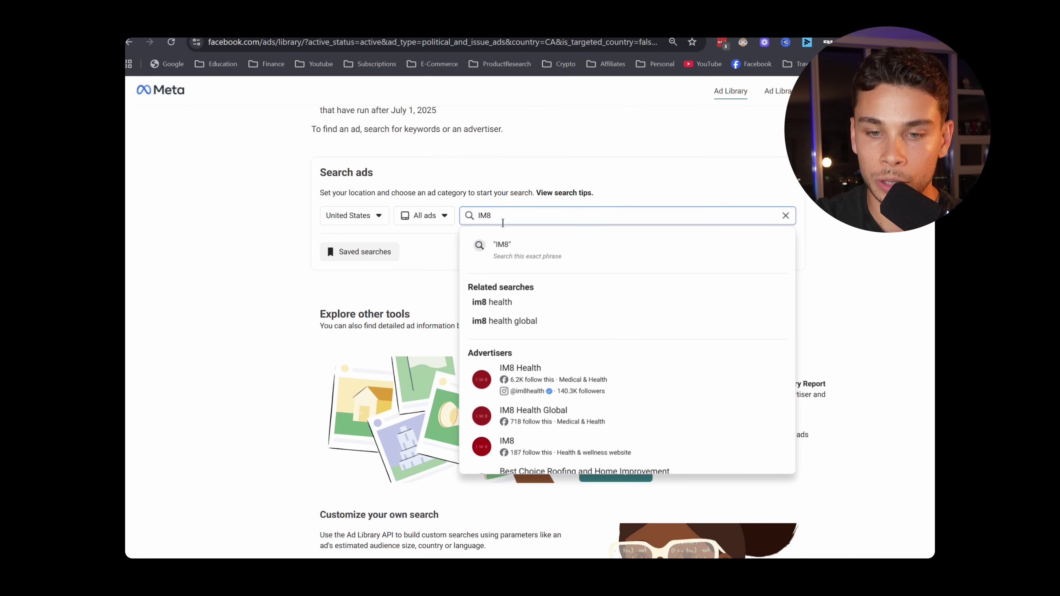
{"action": "left_click", "coordinate": [537, 380]}
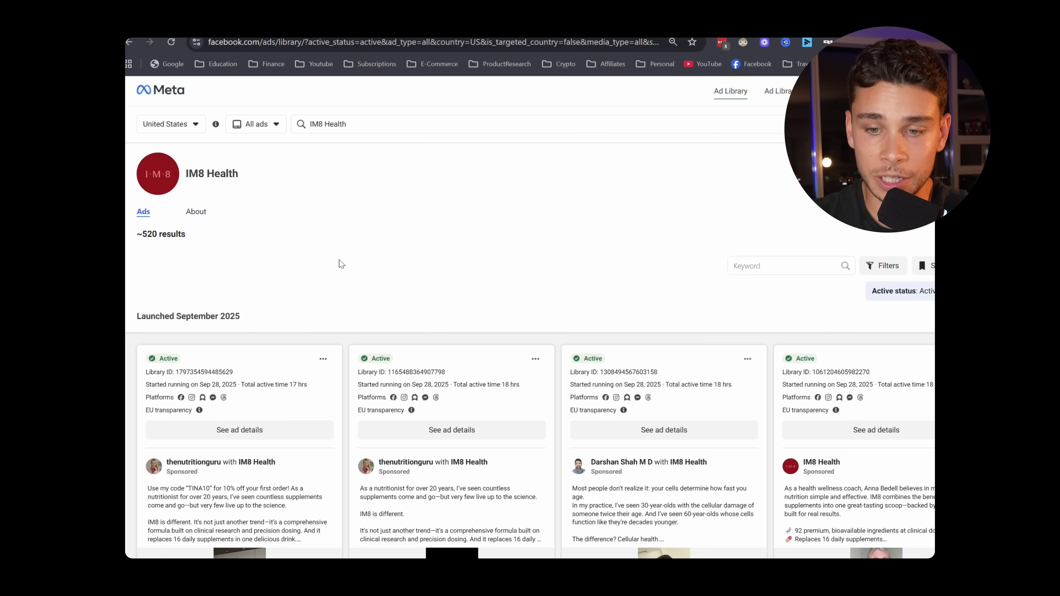
{"action": "scroll", "coordinate": [338, 309], "scroll_direction": "down", "scroll_amount": 2}
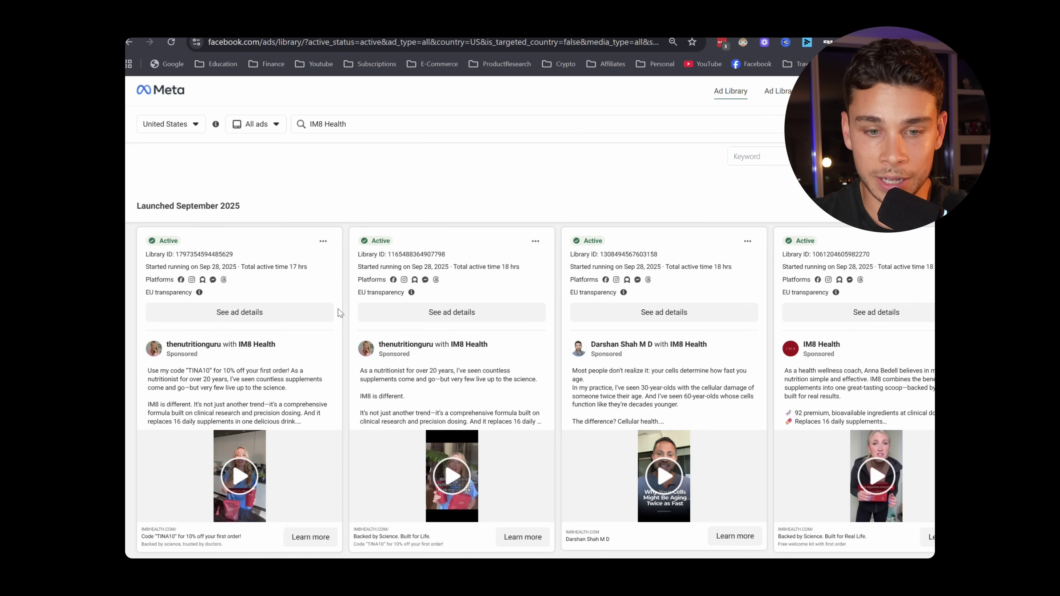
{"action": "scroll", "coordinate": [332, 349], "scroll_direction": "up", "scroll_amount": 2}
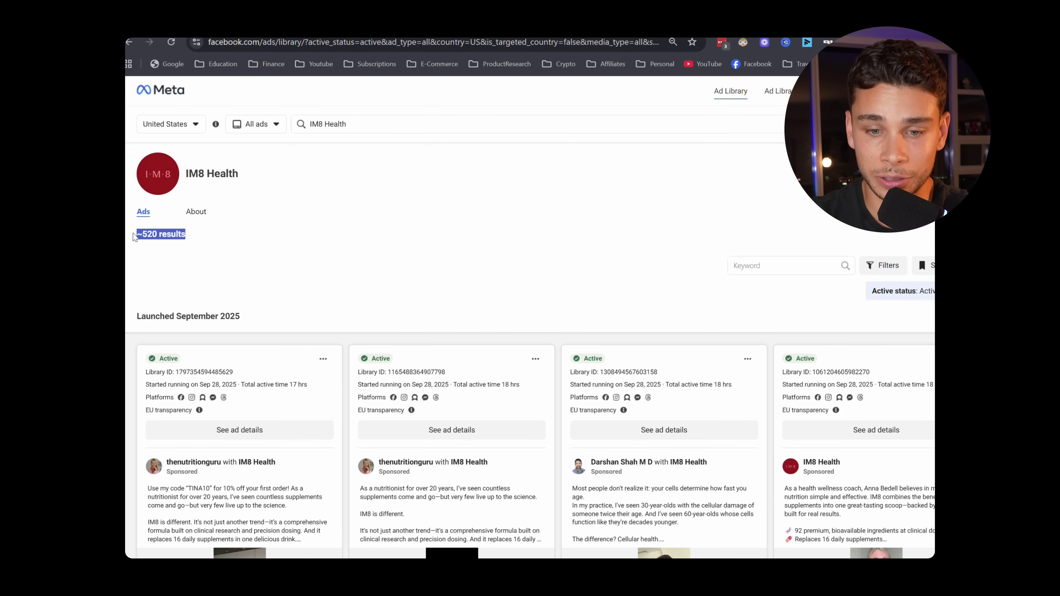
{"action": "scroll", "coordinate": [135, 237], "scroll_direction": "down", "scroll_amount": 3}
{"action": "scroll", "coordinate": [245, 388], "scroll_direction": "down", "scroll_amount": 2}
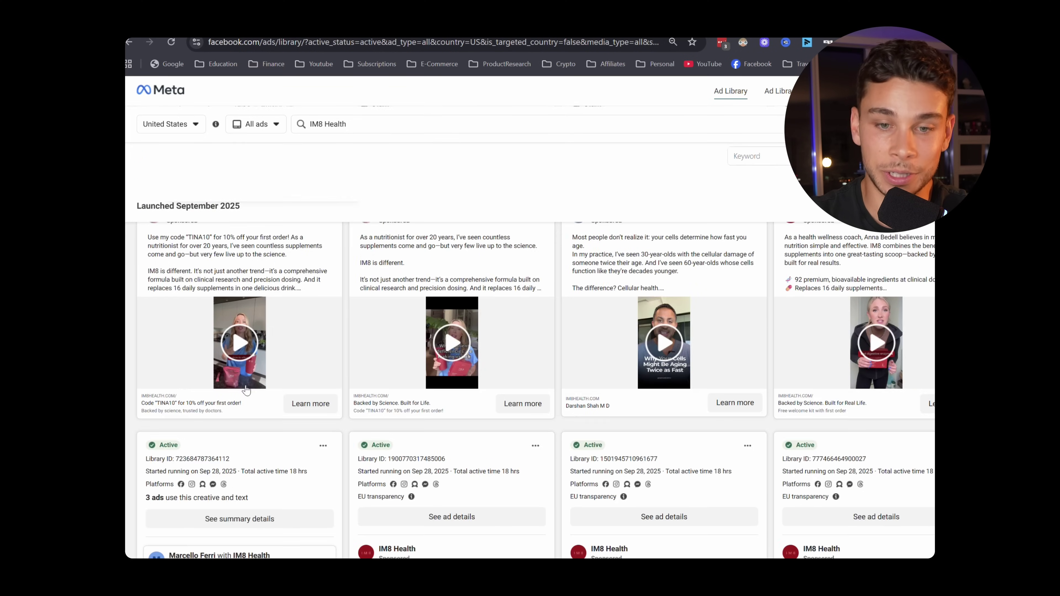
{"action": "scroll", "coordinate": [245, 389], "scroll_direction": "down", "scroll_amount": 15}
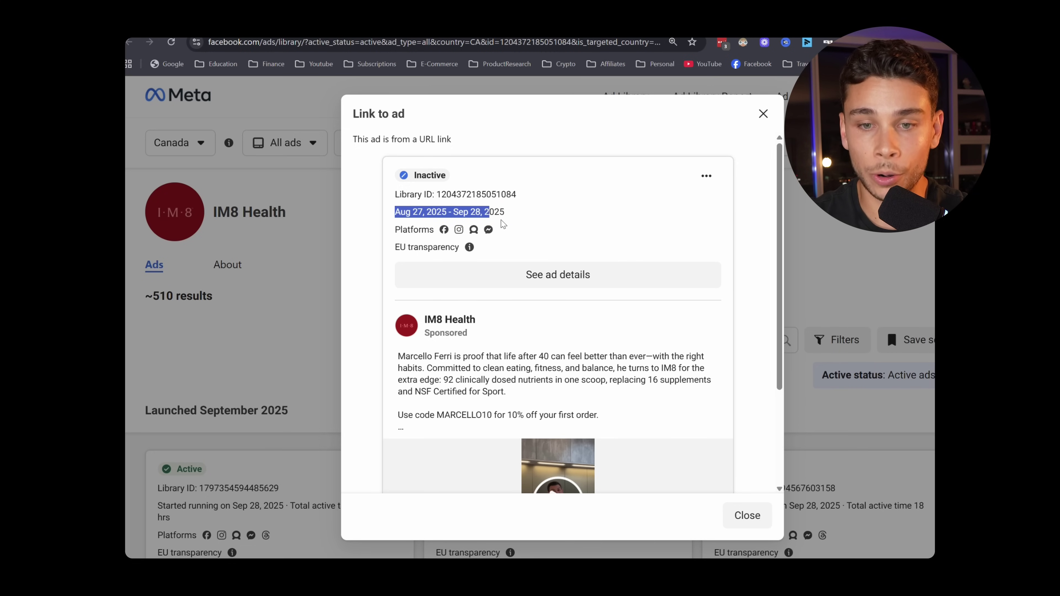
Play the inactive IM8 Health ad's video and zoom the page in to watch it closely
{"action": "left_click", "coordinate": [511, 222]}
{"action": "scroll", "coordinate": [529, 391], "scroll_direction": "down", "scroll_amount": 5}
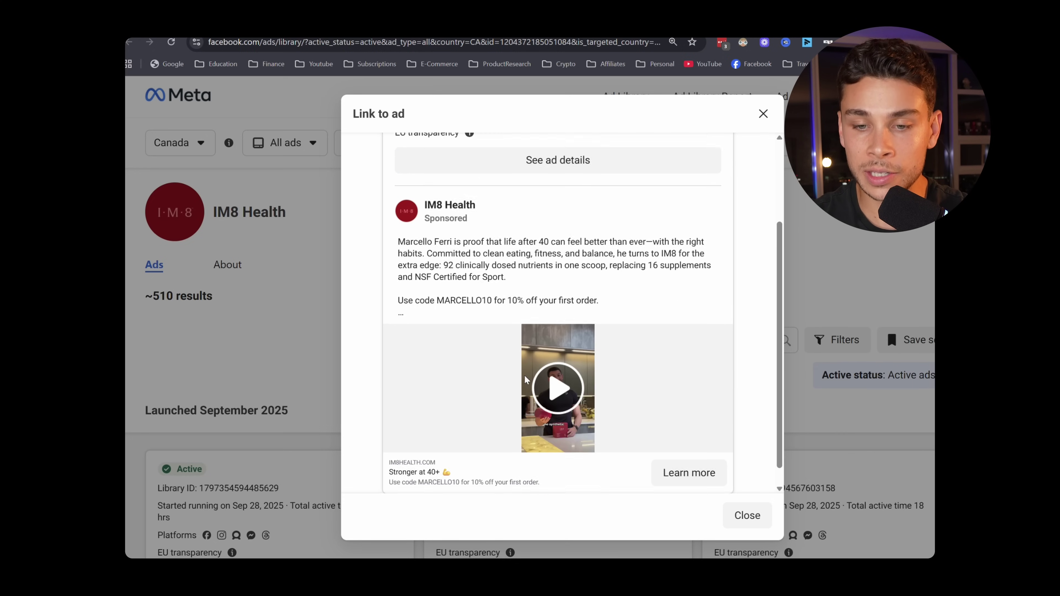
{"action": "left_click", "coordinate": [558, 382]}
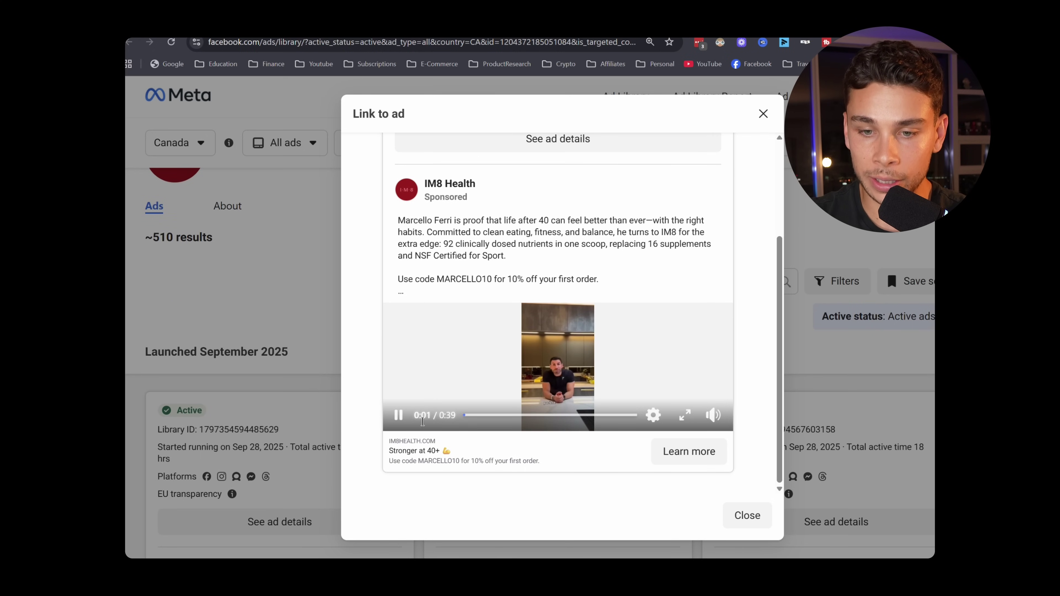
{"action": "key", "text": "ctrl+plus"}
{"action": "key", "text": "ctrl+plus"}
{"action": "key", "text": "ctrl+plus"}
{"action": "scroll", "coordinate": [425, 366], "scroll_direction": "up", "scroll_amount": 1}
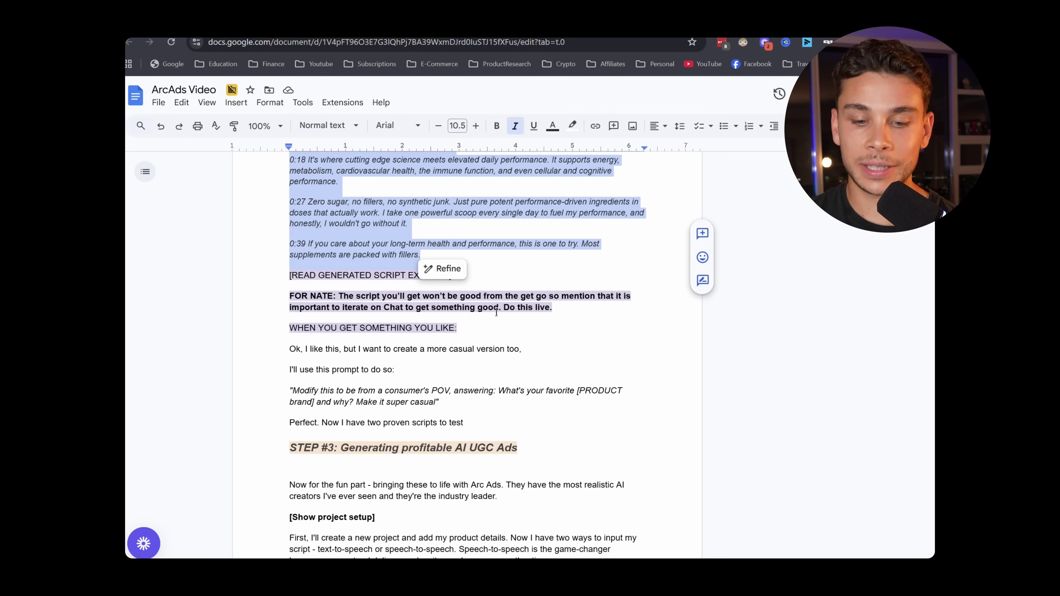
Select the STEP #2 script-writing prompt paragraph in the ArcAds Video doc
{"action": "scroll", "coordinate": [496, 316], "scroll_direction": "up", "scroll_amount": 7}
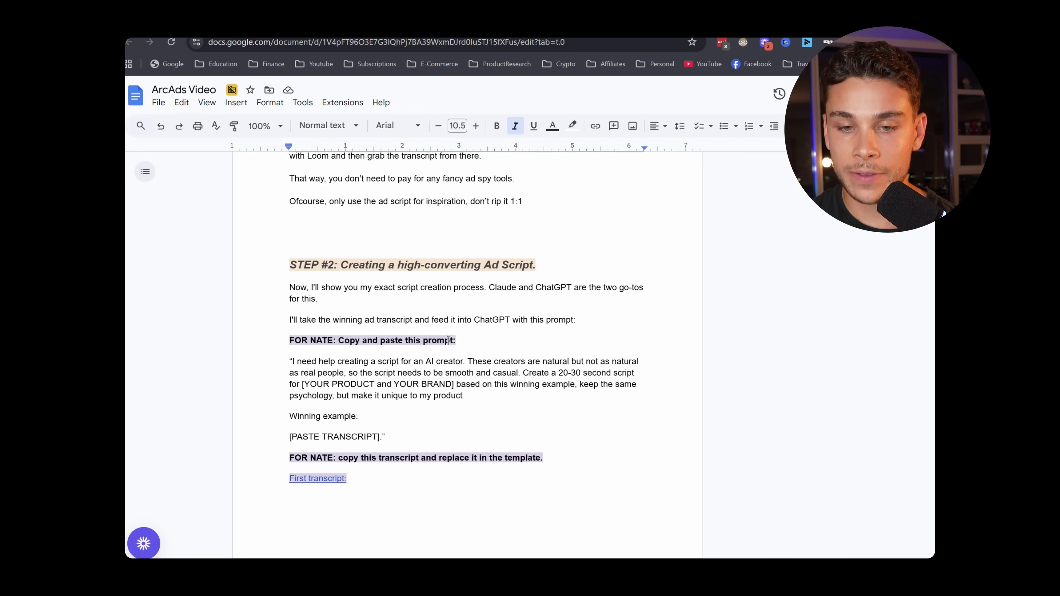
{"action": "left_click_drag", "start_coordinate": [466, 404], "coordinate": [289, 361]}
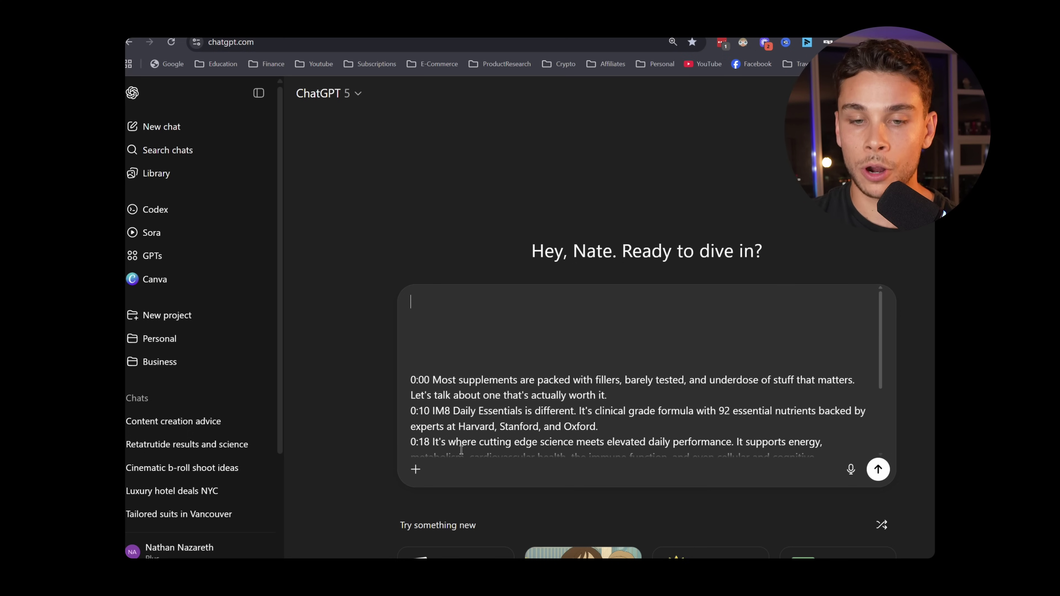
Paste the copied script prompt into ChatGPT and remove the blank lines before the transcript
{"action": "type", "text": "\"I need help creating a script for an AI creator. These creators are natural but not as natural as real people, so the script needs to be smooth and casual. Create a 20-30 second script for [YOUR PRODUCT and YOUR BRAND] based on this winning example, keep the same psychology, but make it unique to my product"}
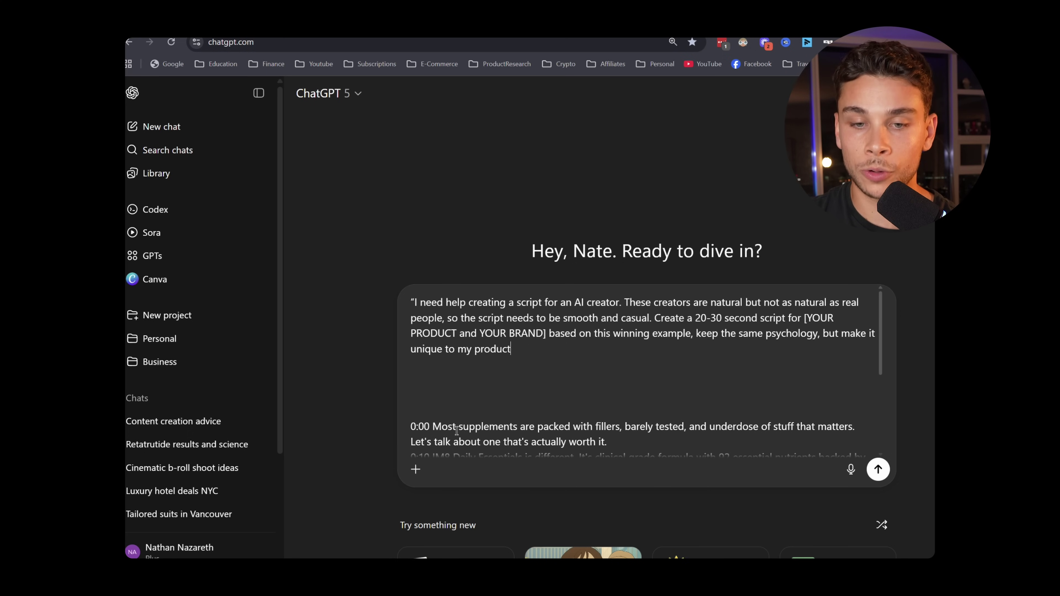
{"action": "key", "text": "BackSpace"}
{"action": "key", "text": "BackSpace"}
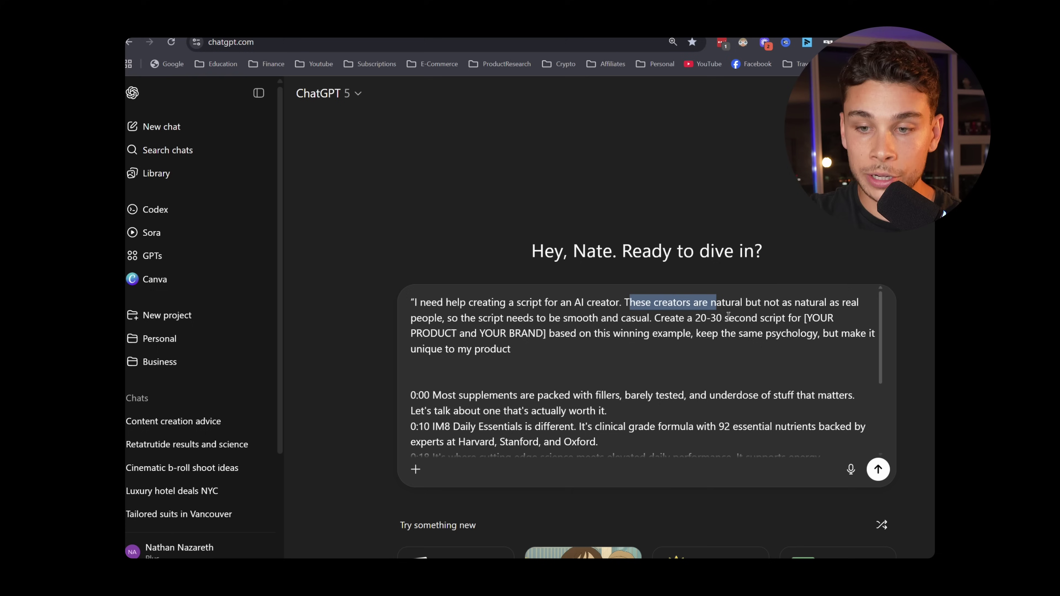
{"action": "left_click_drag", "start_coordinate": [852, 313], "coordinate": [564, 334]}
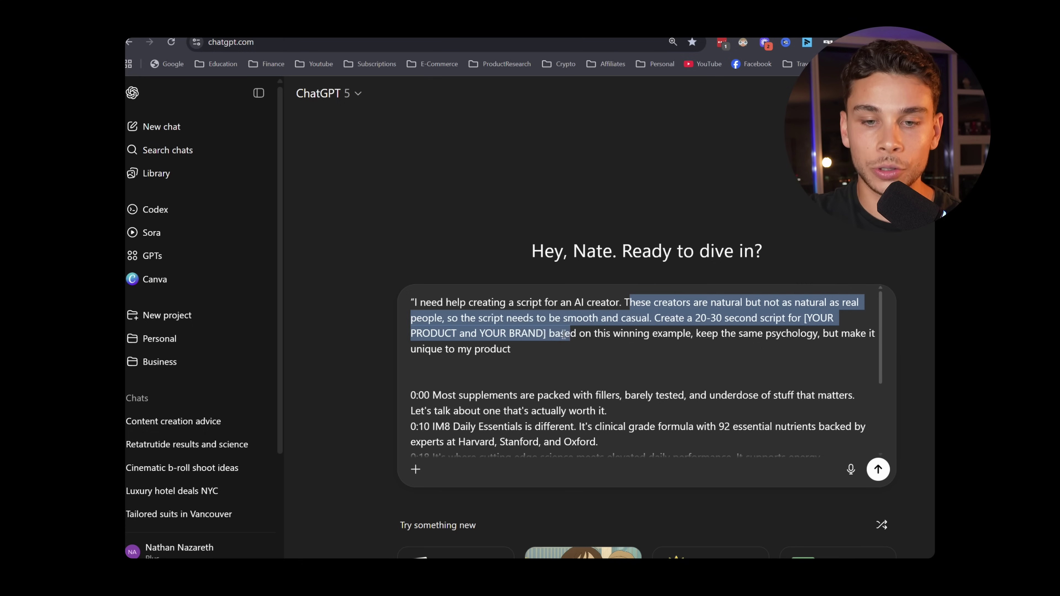
{"action": "left_click_drag", "start_coordinate": [454, 334], "coordinate": [652, 333]}
{"action": "left_click", "coordinate": [656, 324]}
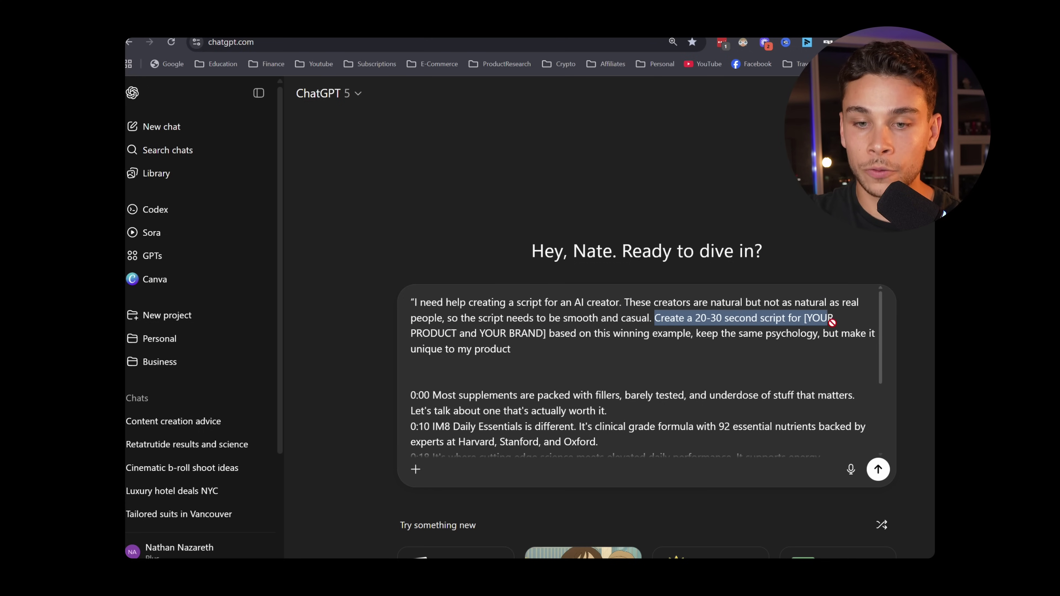
{"action": "left_click", "coordinate": [842, 325]}
Replace the product and brand placeholder with "DRVN's new energy boosting supplement"
{"action": "left_click_drag", "start_coordinate": [804, 319], "coordinate": [561, 343]}
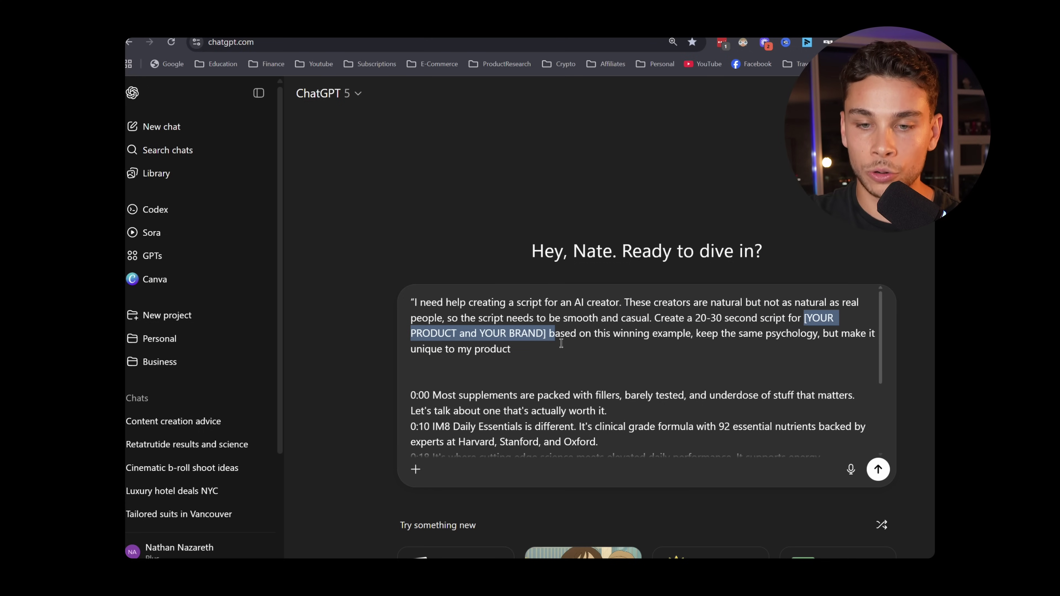
{"action": "key", "text": "BackSpace"}
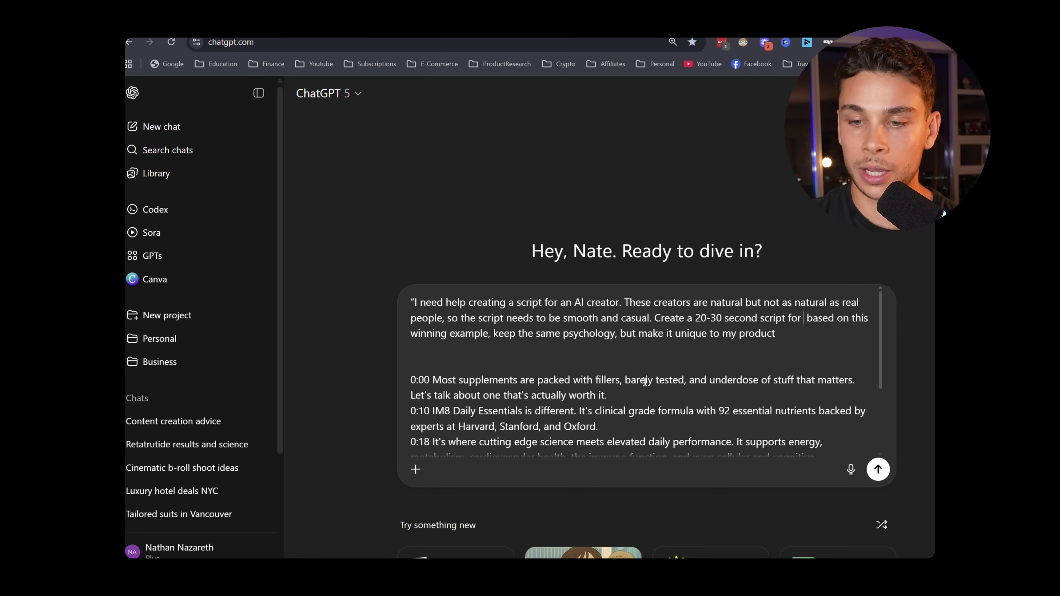
{"action": "type", "text": "DRVN's new ener"}
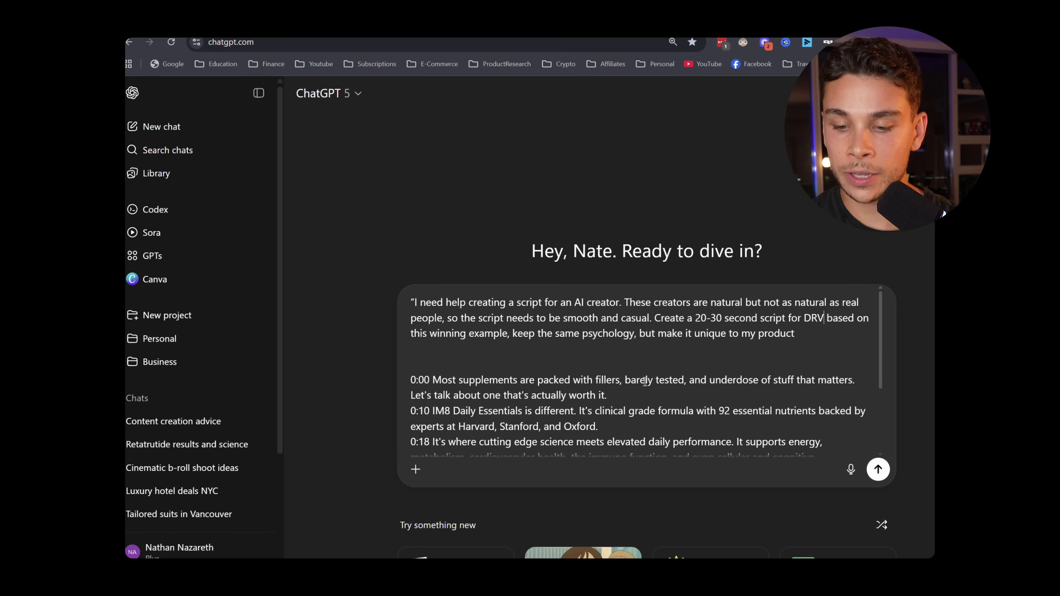
{"action": "type", "text": "gy boosting su"}
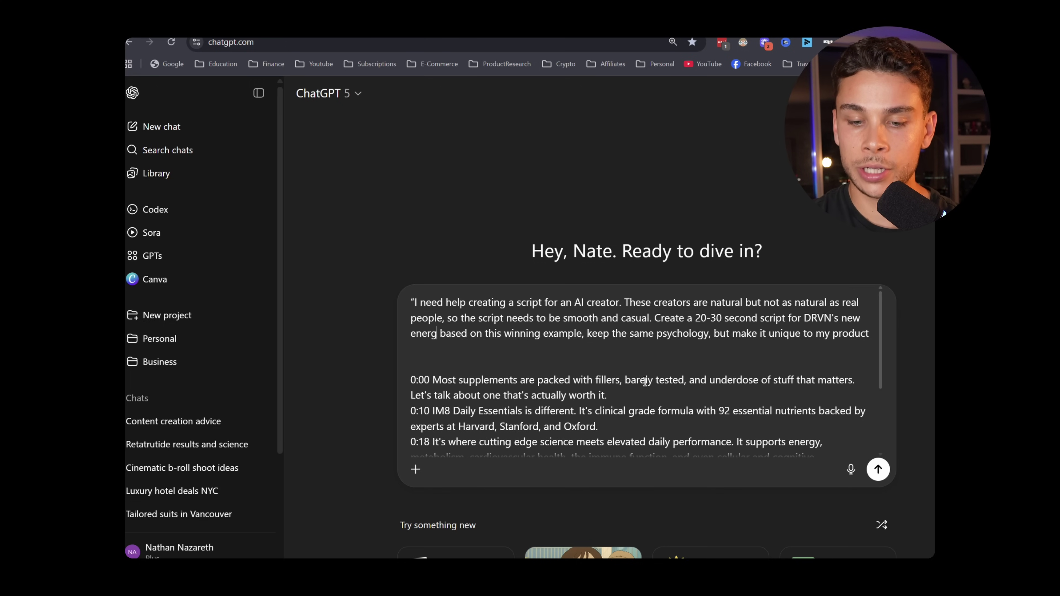
{"action": "type", "text": "pplement"}
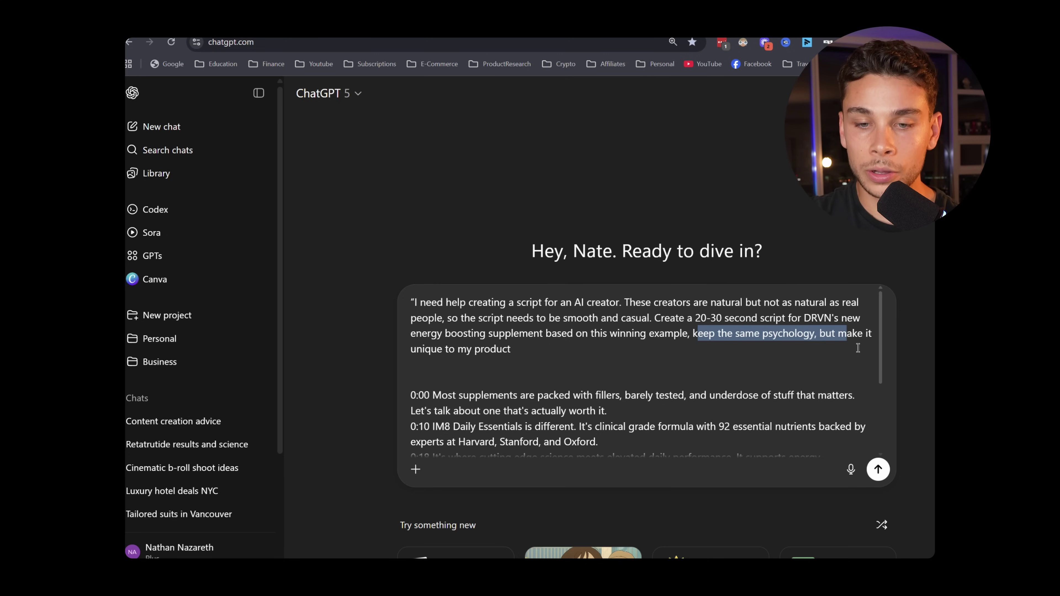
{"action": "left_click_drag", "start_coordinate": [858, 348], "coordinate": [582, 379]}
{"action": "left_click", "coordinate": [534, 362]}
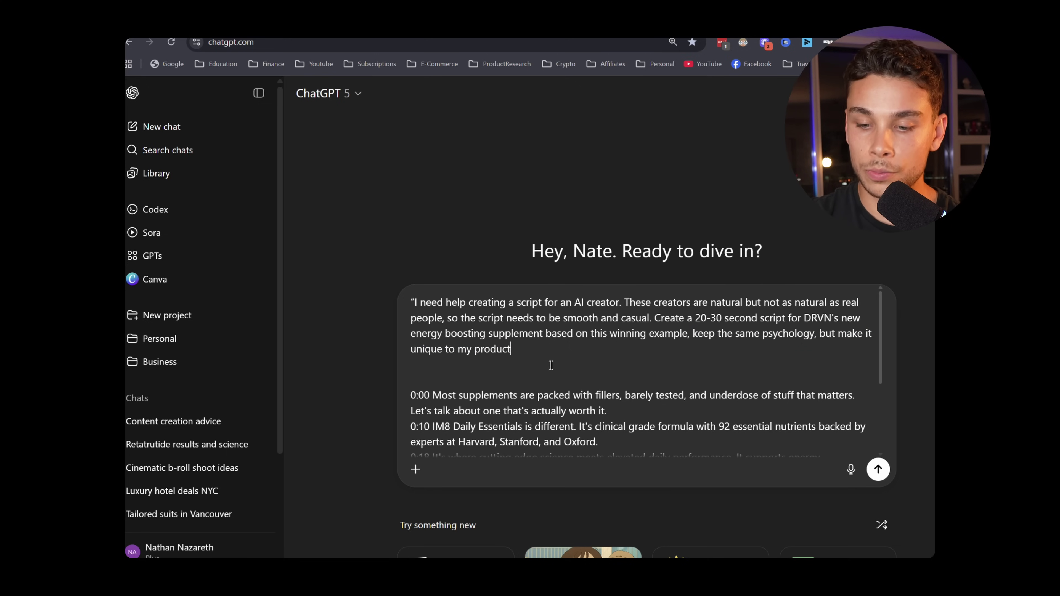
Add a line describing DRVN's caffeine-free 'rocket launch' energy supplement and its audience
{"action": "key", "text": "Return"}
{"action": "type", "text": "My"}
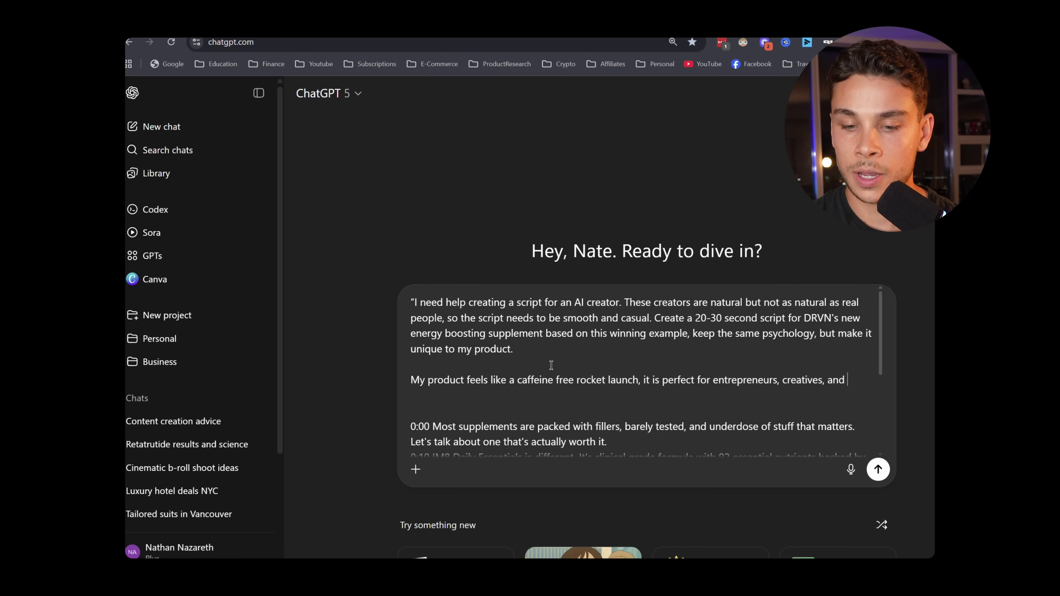
{"action": "type", "text": "e that needs a mental boost during their"}
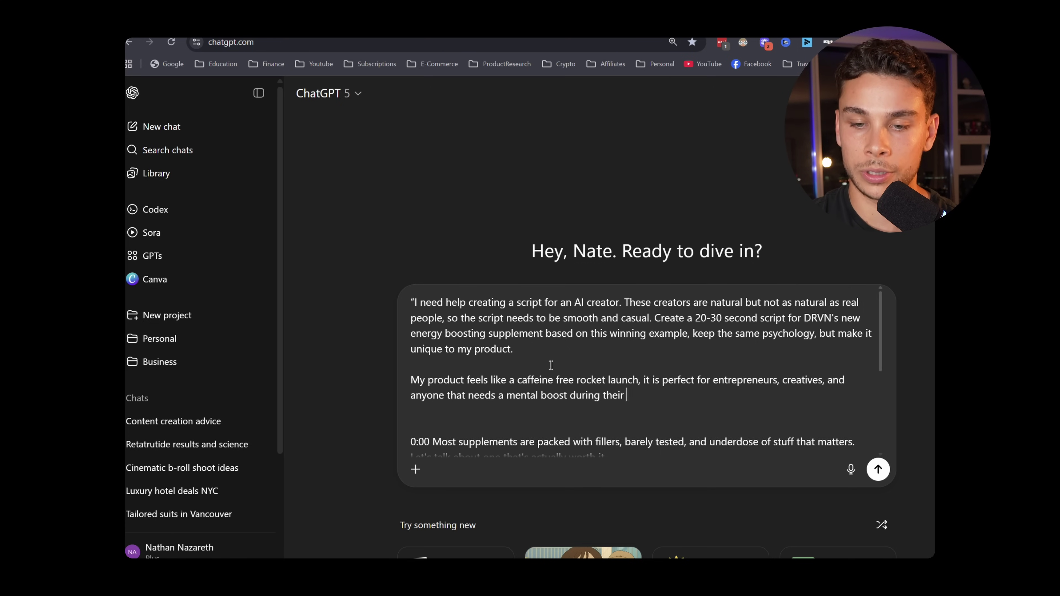
{"action": "type", "text": " day."}
Review the finished prompt and send it to ChatGPT
{"action": "scroll", "coordinate": [550, 365], "scroll_direction": "down", "scroll_amount": 5}
{"action": "scroll", "coordinate": [566, 398], "scroll_direction": "up", "scroll_amount": 6}
{"action": "scroll", "coordinate": [567, 404], "scroll_direction": "down", "scroll_amount": 1}
{"action": "scroll", "coordinate": [567, 404], "scroll_direction": "down", "scroll_amount": 4}
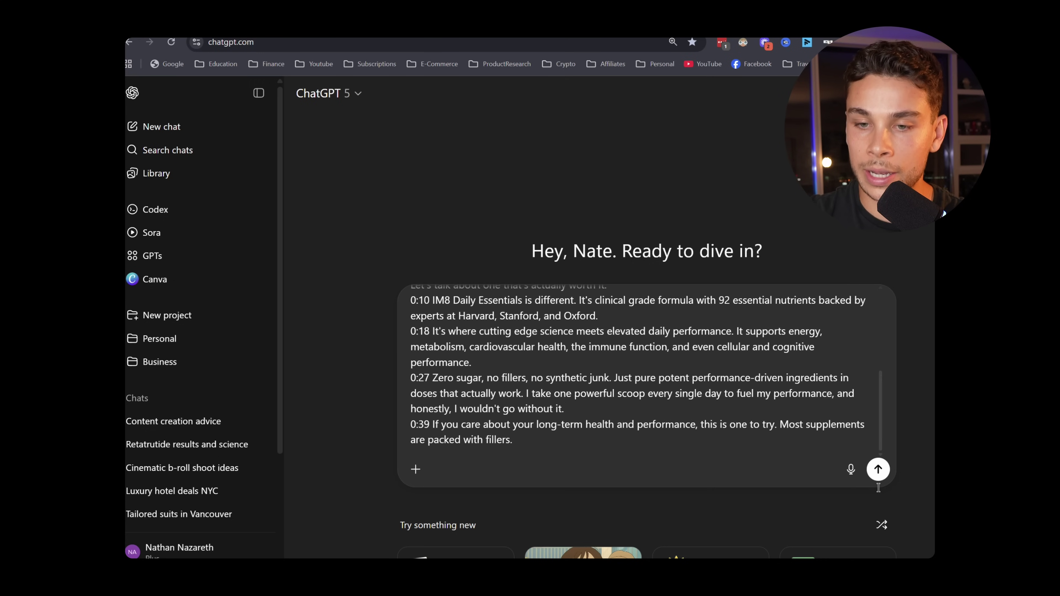
{"action": "left_click", "coordinate": [877, 469]}
{"action": "scroll", "coordinate": [519, 355], "scroll_direction": "down", "scroll_amount": 3}
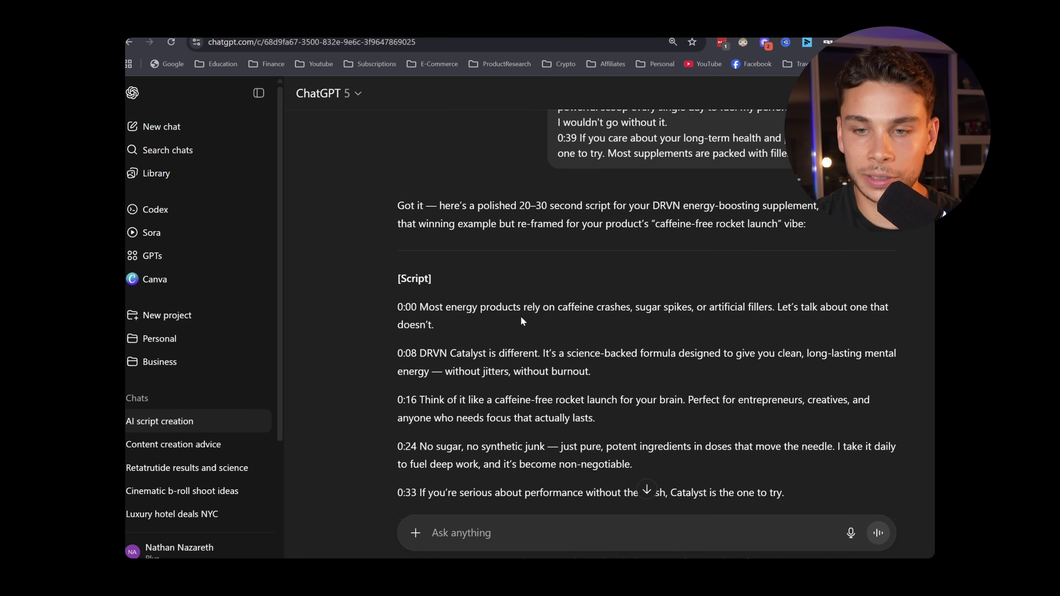
{"action": "scroll", "coordinate": [519, 321], "scroll_direction": "down", "scroll_amount": 1}
{"action": "left_click_drag", "start_coordinate": [419, 214], "coordinate": [594, 286]}
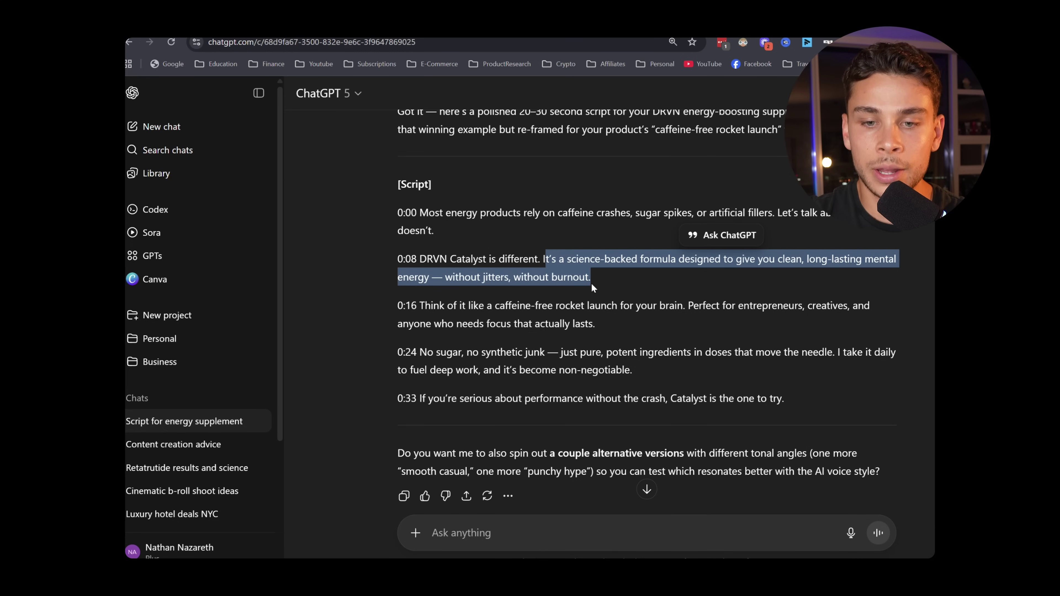
{"action": "left_click", "coordinate": [482, 309]}
{"action": "left_click_drag", "start_coordinate": [497, 309], "coordinate": [597, 334]}
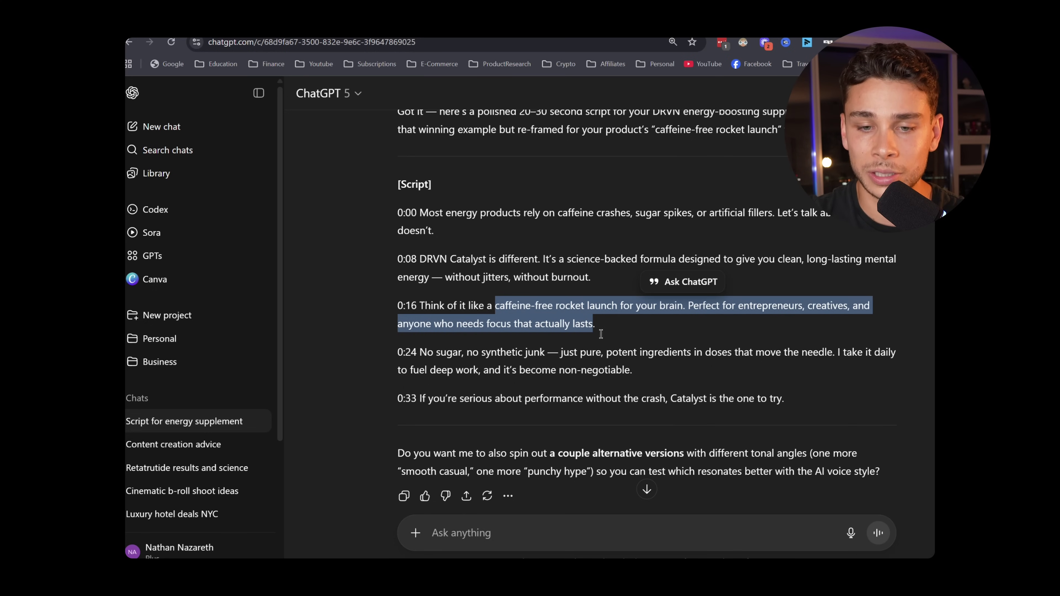
{"action": "left_click", "coordinate": [600, 334]}
{"action": "left_click_drag", "start_coordinate": [428, 355], "coordinate": [635, 374]}
{"action": "left_click", "coordinate": [516, 359]}
{"action": "scroll", "coordinate": [516, 358], "scroll_direction": "down", "scroll_amount": 2}
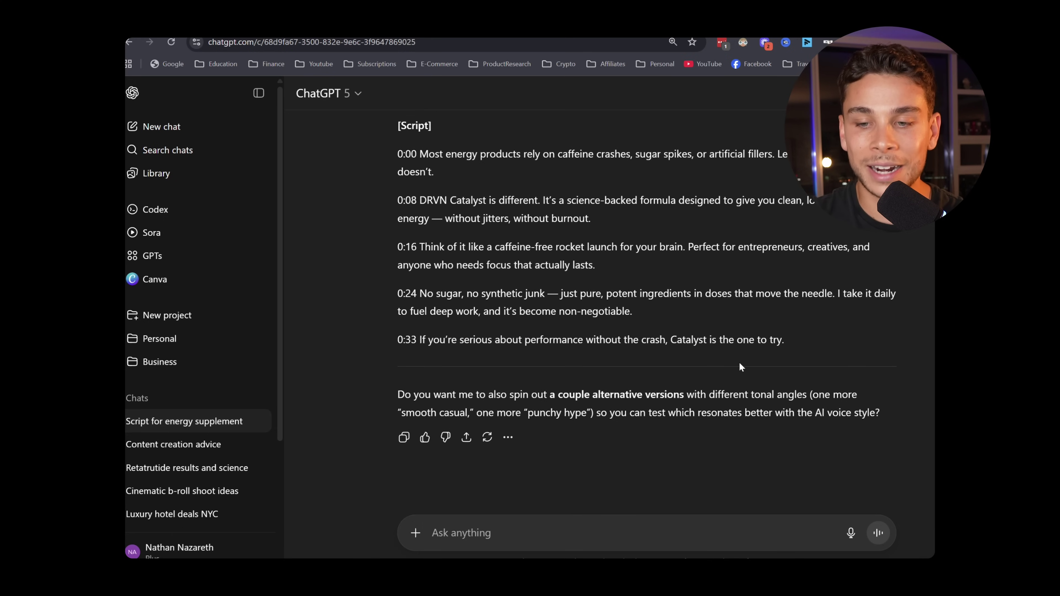
{"action": "scroll", "coordinate": [613, 393], "scroll_direction": "up", "scroll_amount": 4}
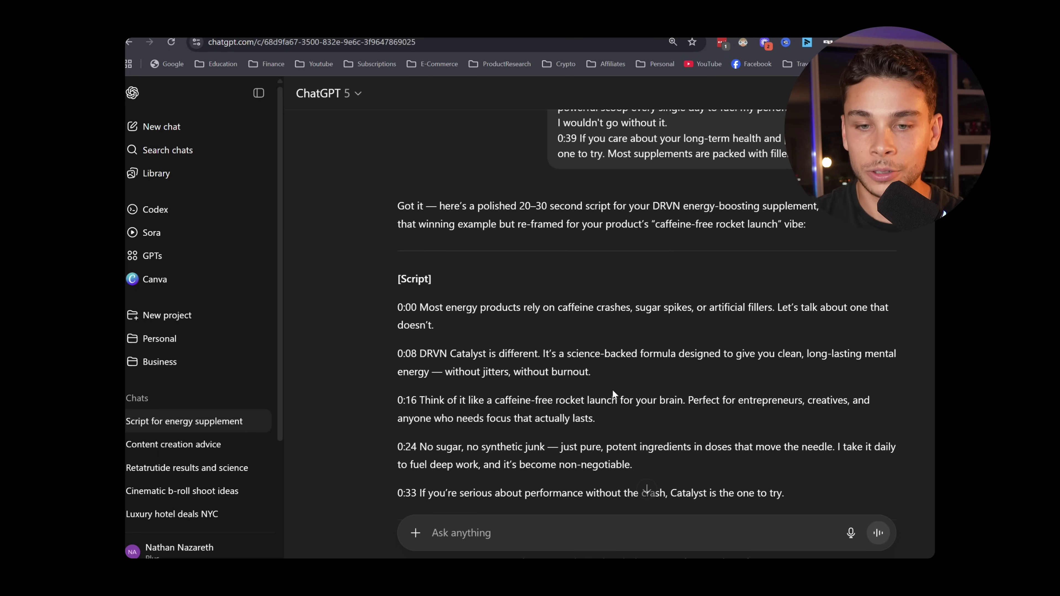
{"action": "scroll", "coordinate": [613, 393], "scroll_direction": "down", "scroll_amount": 4}
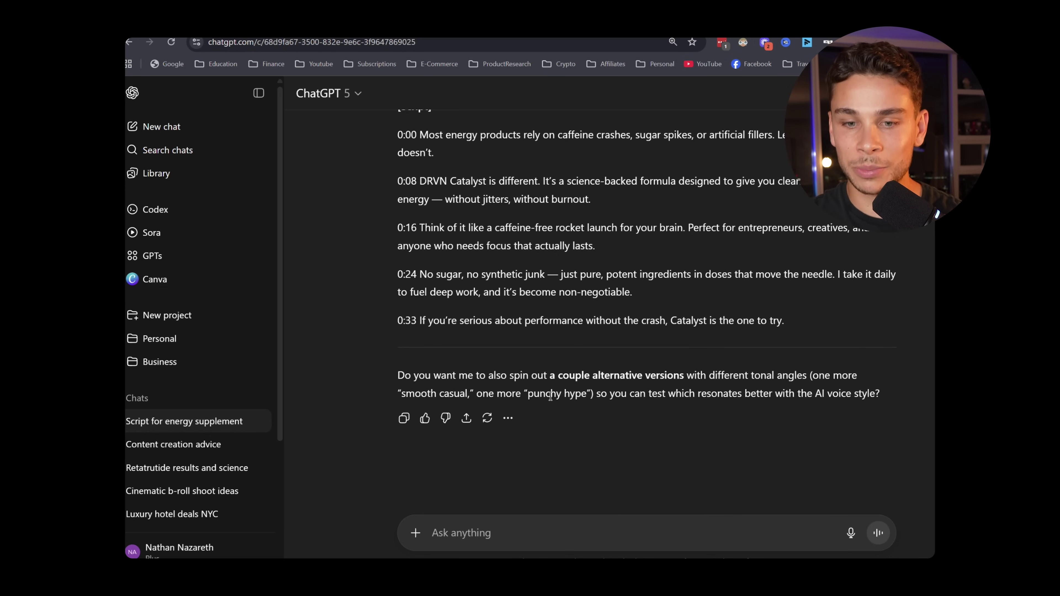
{"action": "left_click_drag", "start_coordinate": [567, 388], "coordinate": [702, 384]}
{"action": "left_click", "coordinate": [695, 388]}
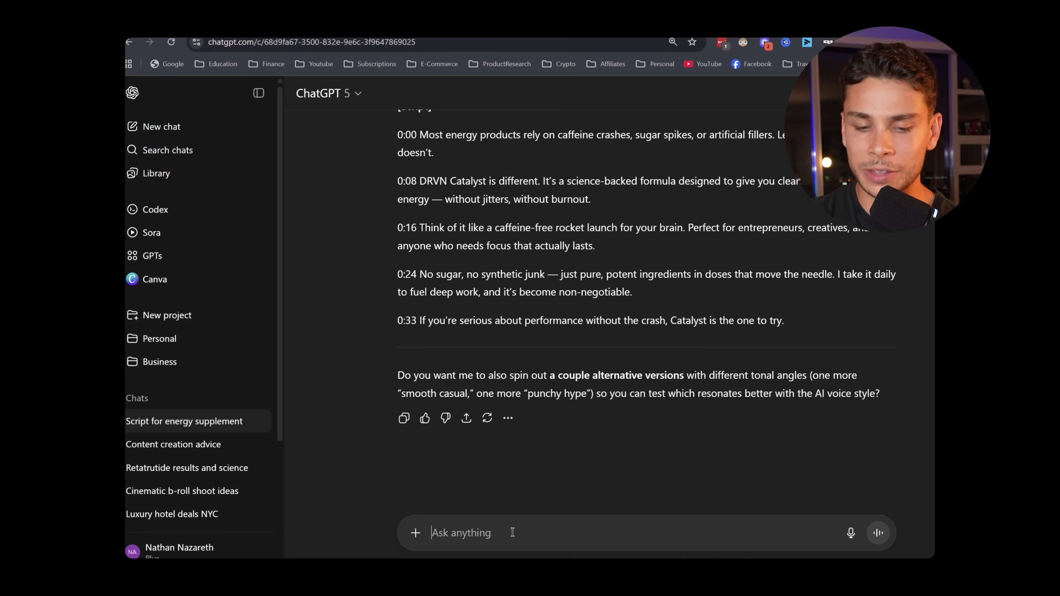
Ask ChatGPT to make the DRVN Catalyst script a little more casual for the audience
{"action": "type", "text": "Can you make it a li"}
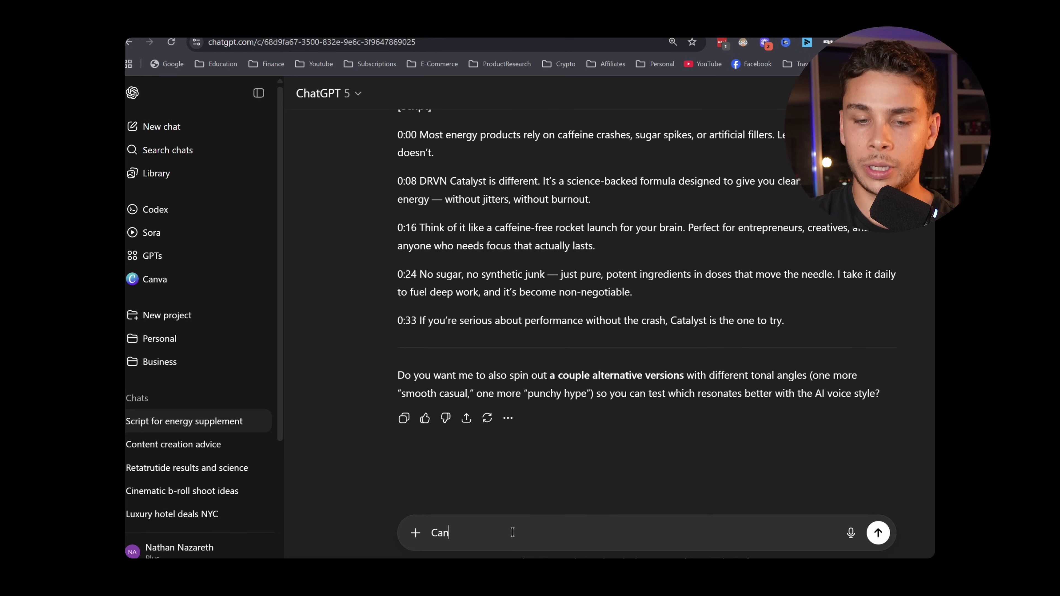
{"action": "type", "text": "ttle bit more casual an"}
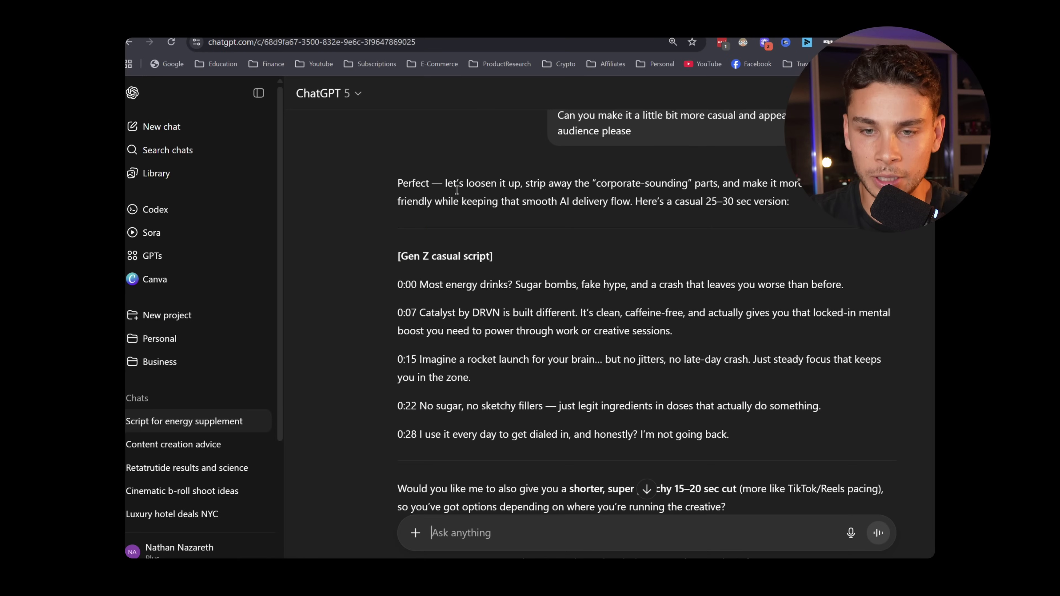
{"action": "left_click_drag", "start_coordinate": [456, 190], "coordinate": [790, 202]}
Select the Gen Z script's five timed lines, from 0:00 through 0:28
{"action": "left_click", "coordinate": [568, 292]}
{"action": "scroll", "coordinate": [565, 297], "scroll_direction": "down", "scroll_amount": 3}
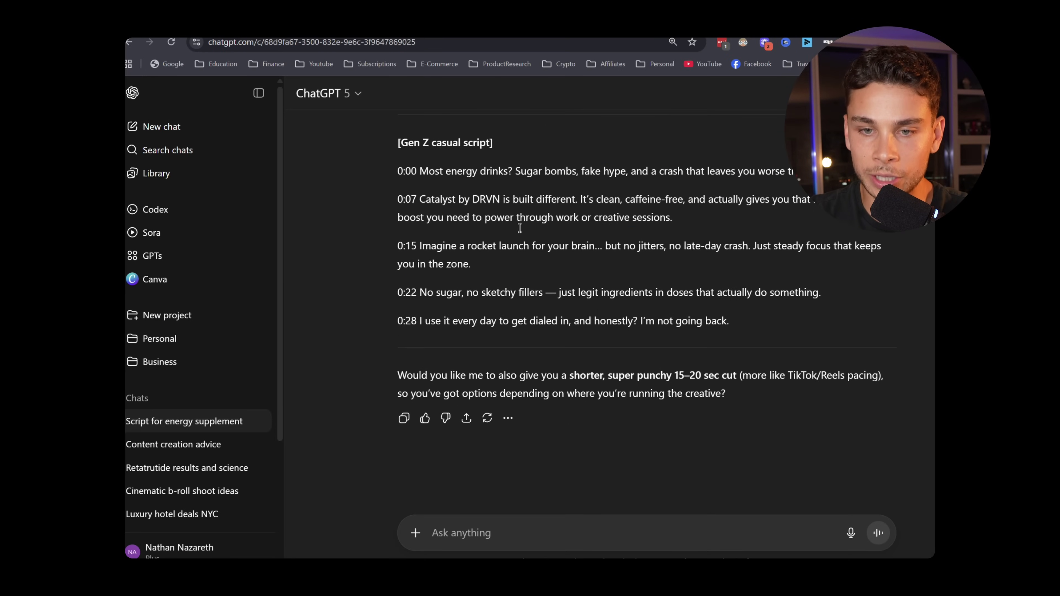
{"action": "left_click_drag", "start_coordinate": [643, 182], "coordinate": [785, 180]}
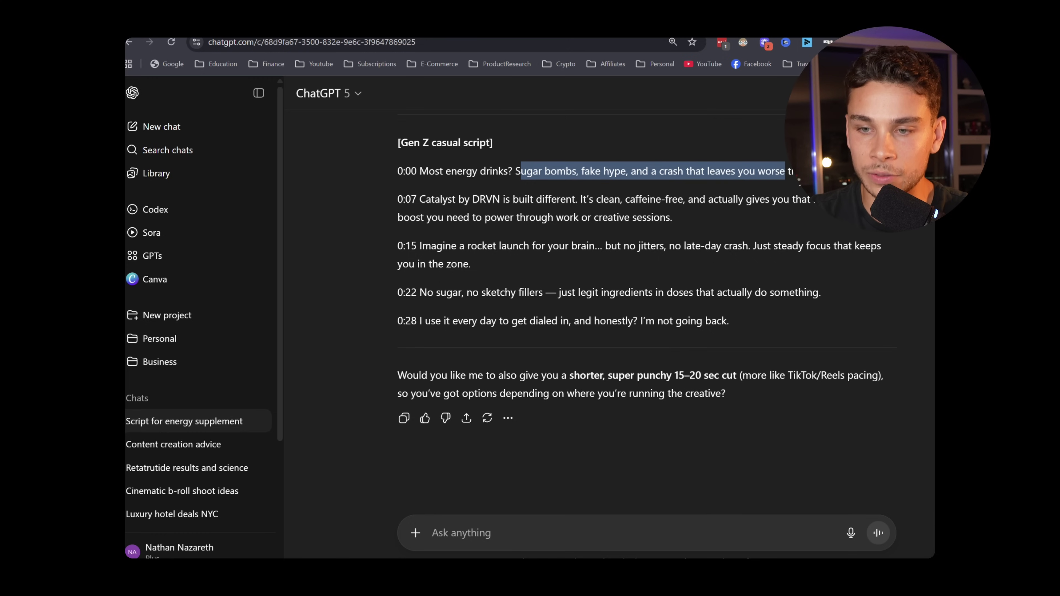
{"action": "left_click", "coordinate": [797, 179]}
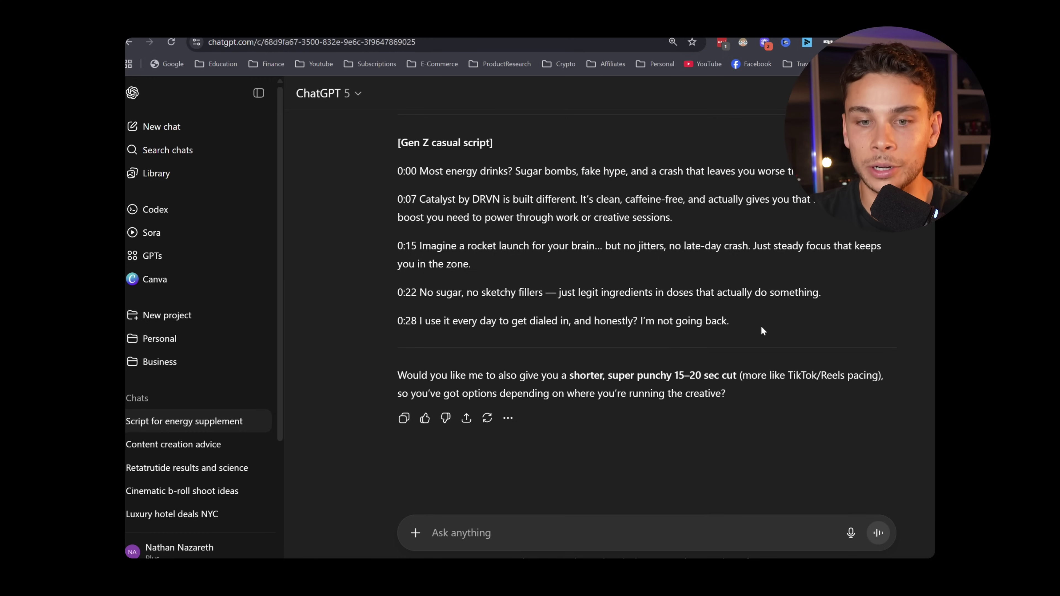
{"action": "left_click_drag", "start_coordinate": [752, 328], "coordinate": [392, 172]}
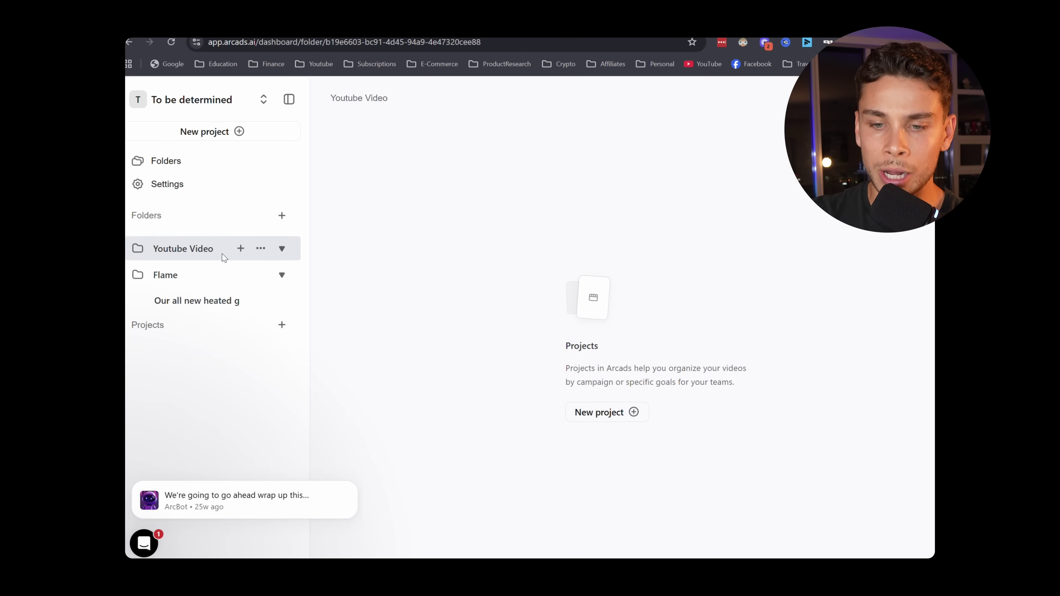
{"action": "left_click", "coordinate": [627, 413]}
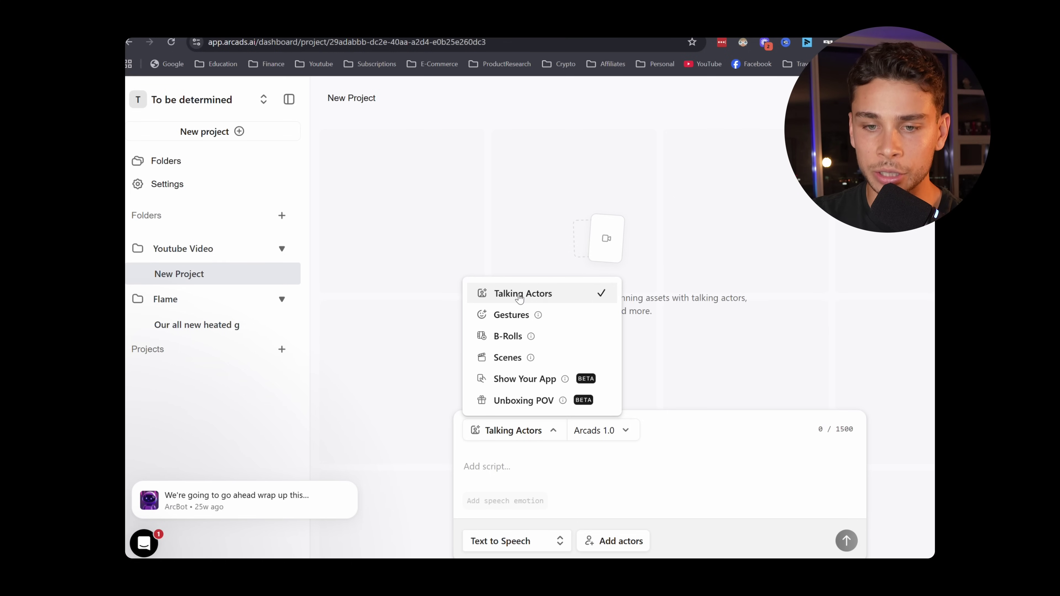
{"action": "mouse_move", "coordinate": [541, 318]}
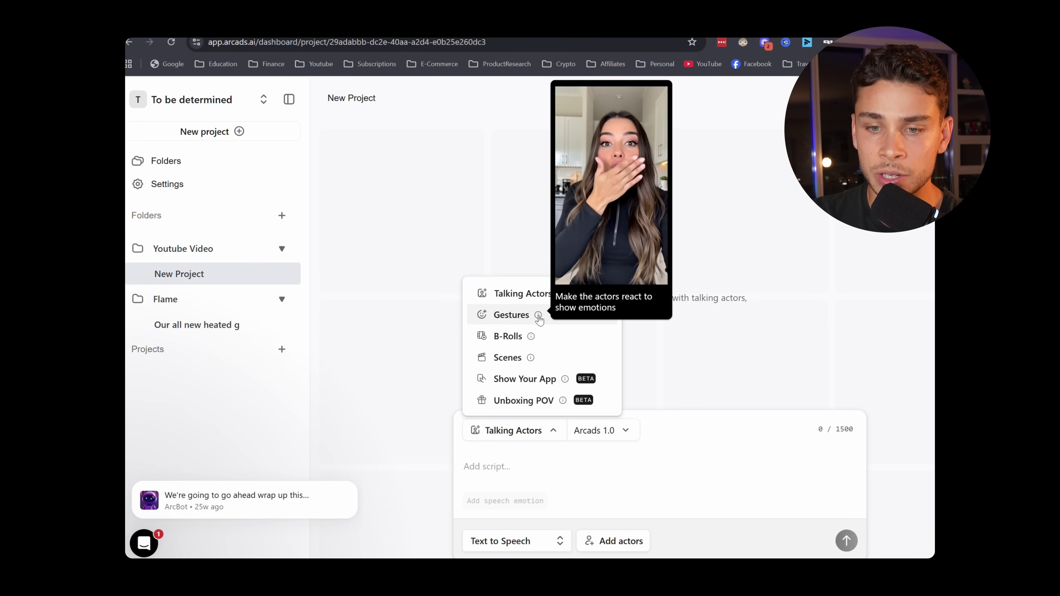
{"action": "mouse_move", "coordinate": [534, 338]}
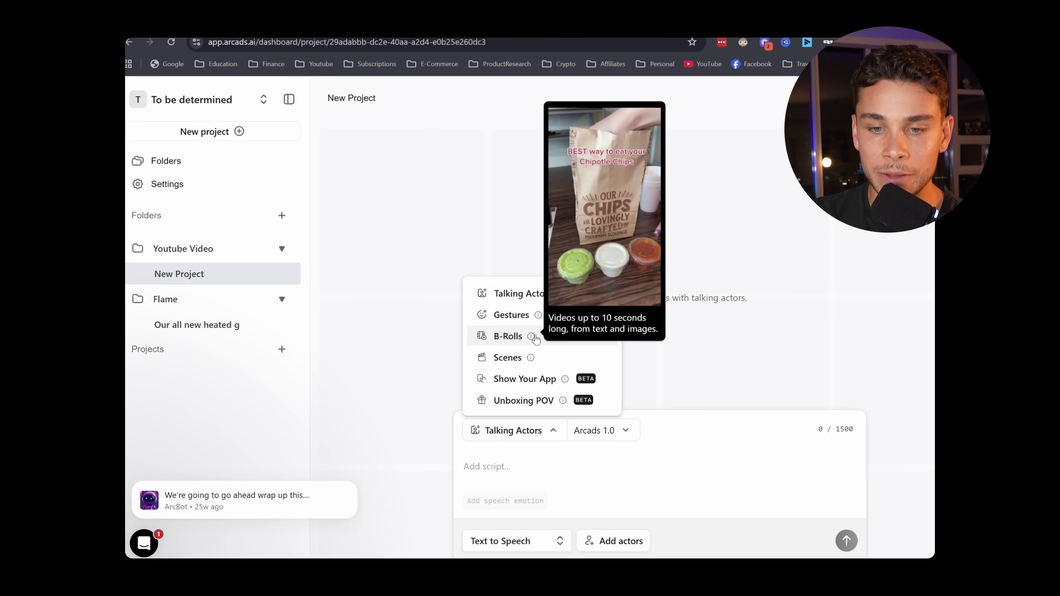
{"action": "mouse_move", "coordinate": [533, 361]}
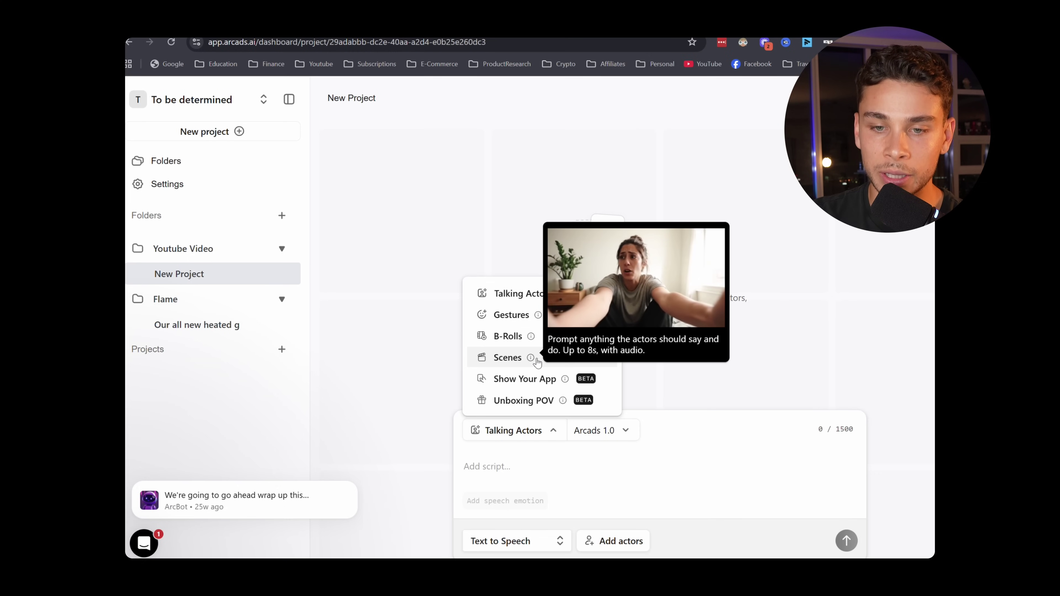
{"action": "left_click", "coordinate": [541, 302]}
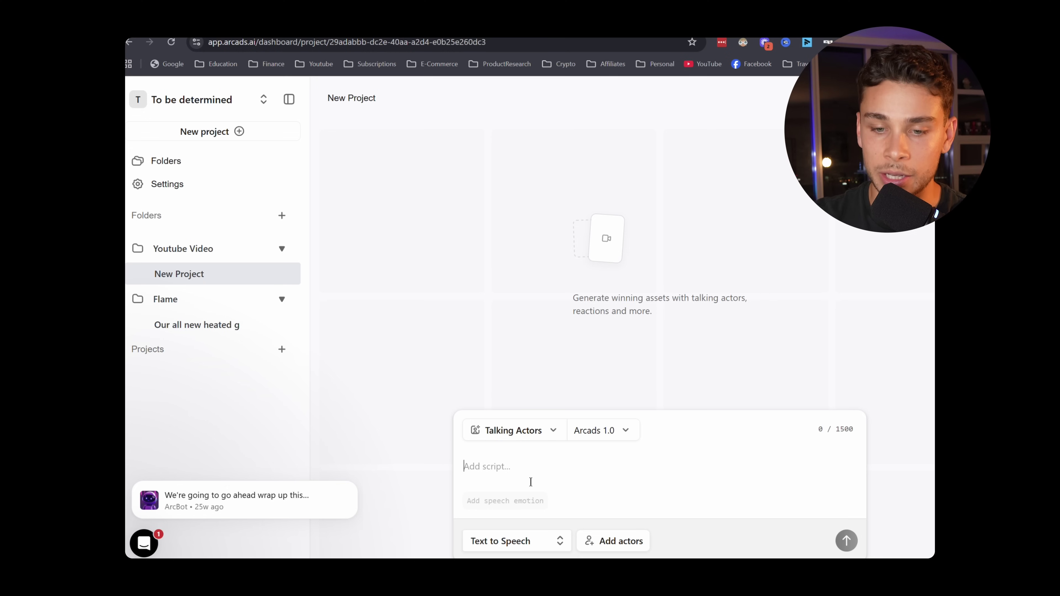
Paste the DRVN script into Arcads, swapping timestamps for /curious, /excited and /laughs emotion tags
{"action": "key", "text": "ctrl+v"}
{"action": "left_click", "coordinate": [517, 541]}
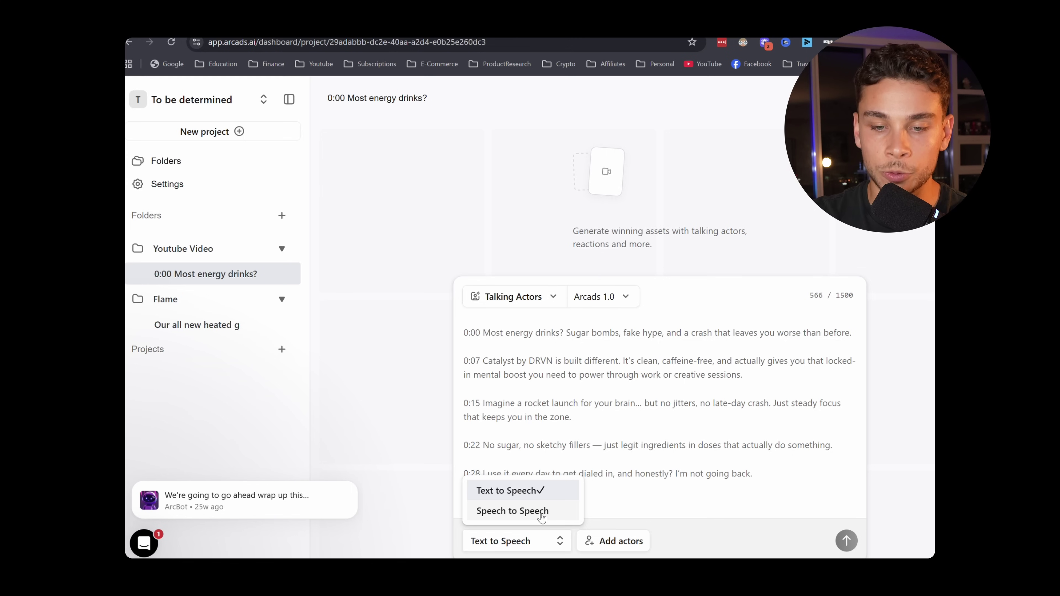
{"action": "left_click", "coordinate": [762, 481]}
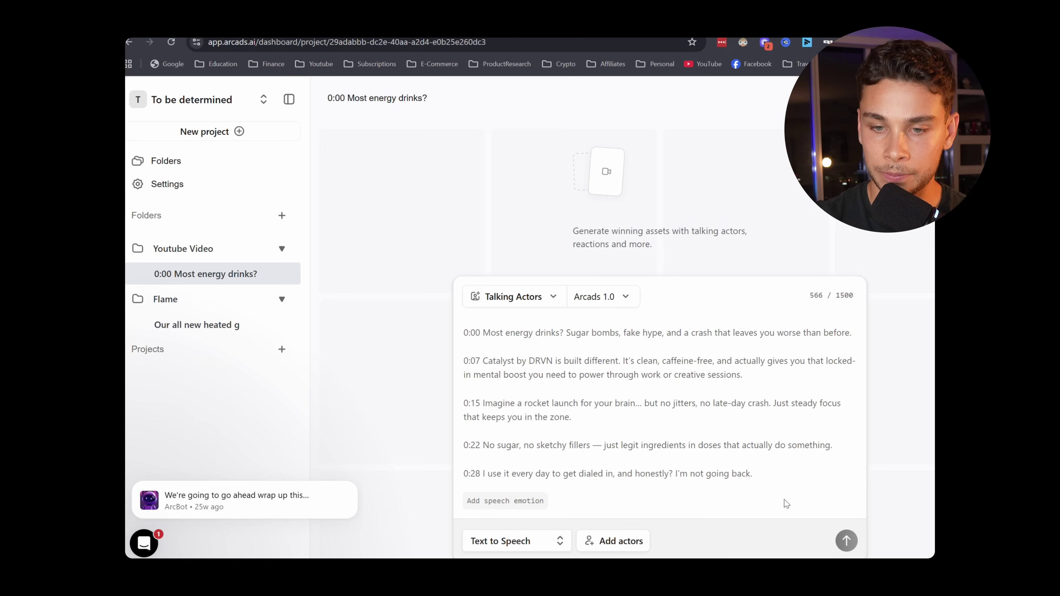
{"action": "left_click", "coordinate": [612, 541]}
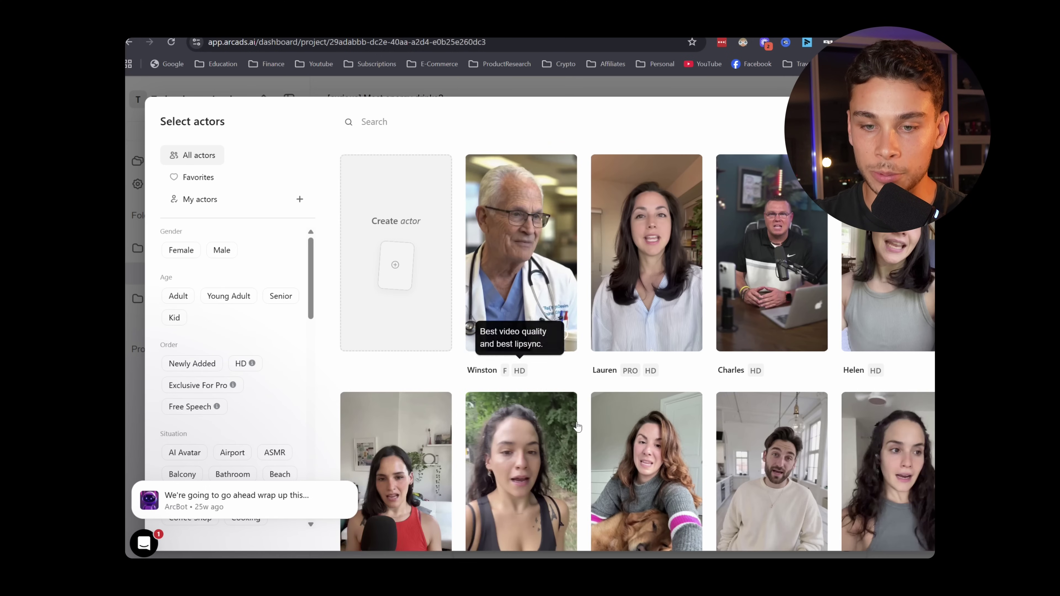
Filter the actor list to show only Young Adult actors
{"action": "scroll", "coordinate": [551, 396], "scroll_direction": "down", "scroll_amount": 10}
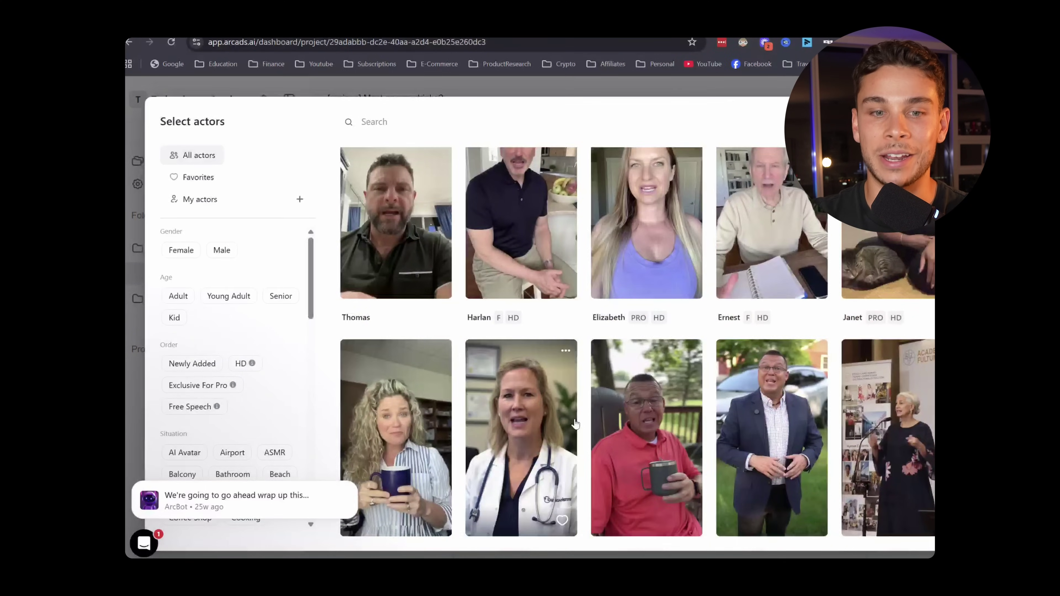
{"action": "scroll", "coordinate": [574, 422], "scroll_direction": "down", "scroll_amount": 12}
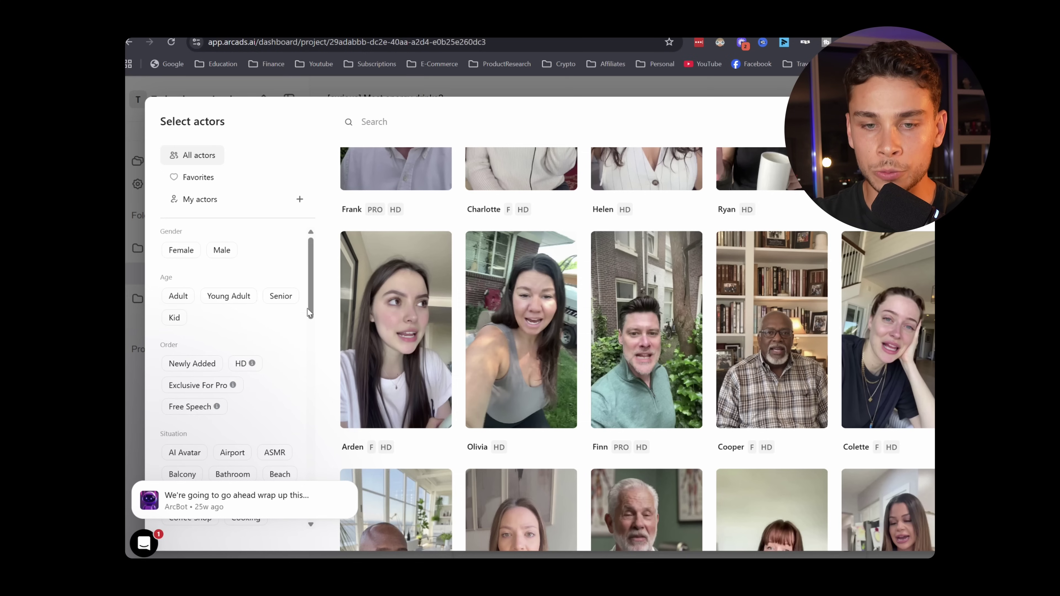
{"action": "left_click", "coordinate": [229, 297]}
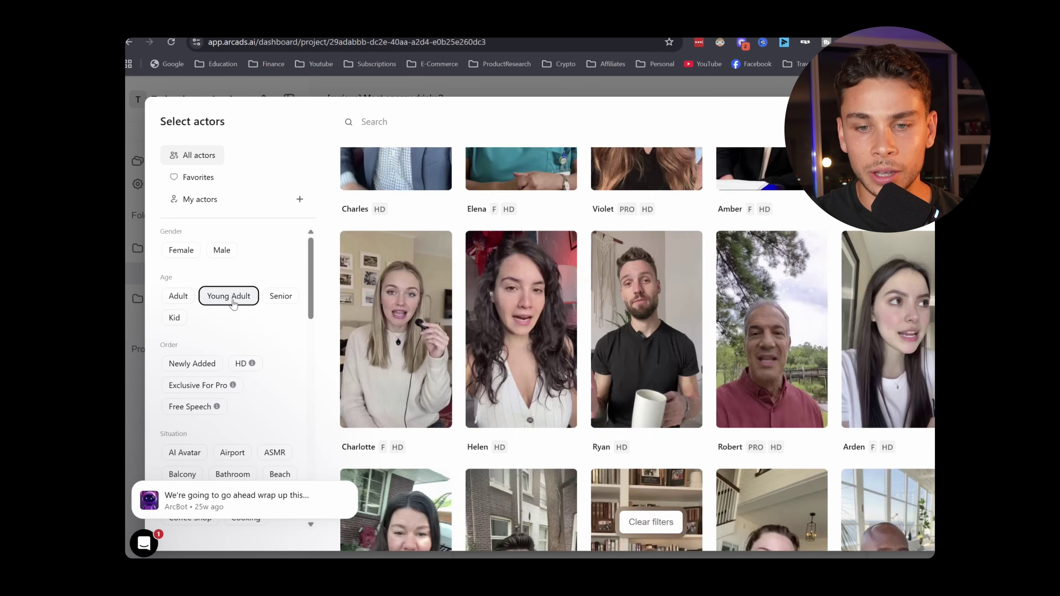
{"action": "scroll", "coordinate": [461, 345], "scroll_direction": "down", "scroll_amount": 2}
{"action": "scroll", "coordinate": [460, 344], "scroll_direction": "down", "scroll_amount": 8}
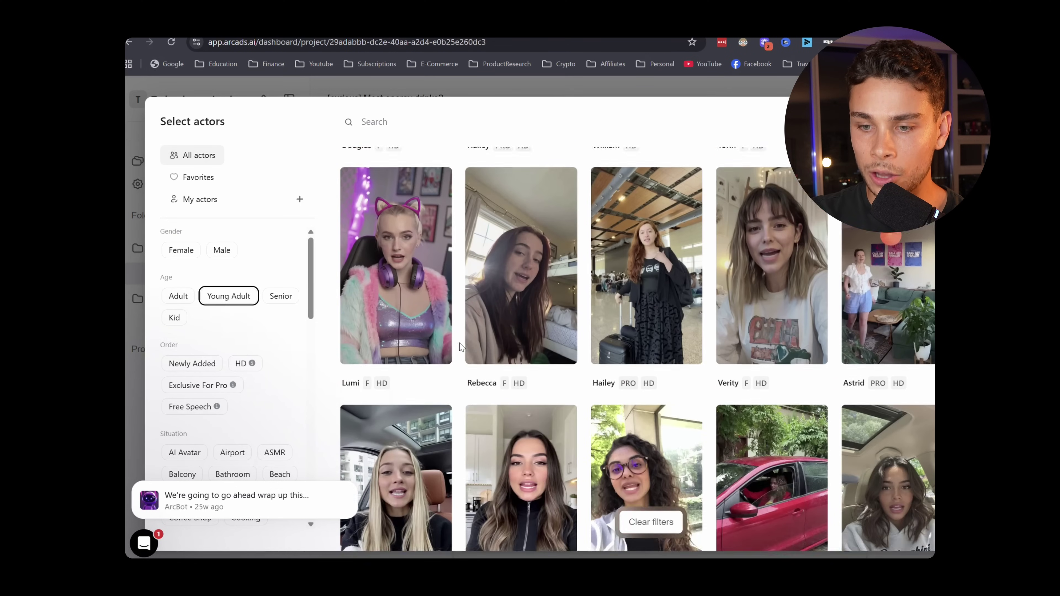
{"action": "scroll", "coordinate": [460, 355], "scroll_direction": "down", "scroll_amount": 4}
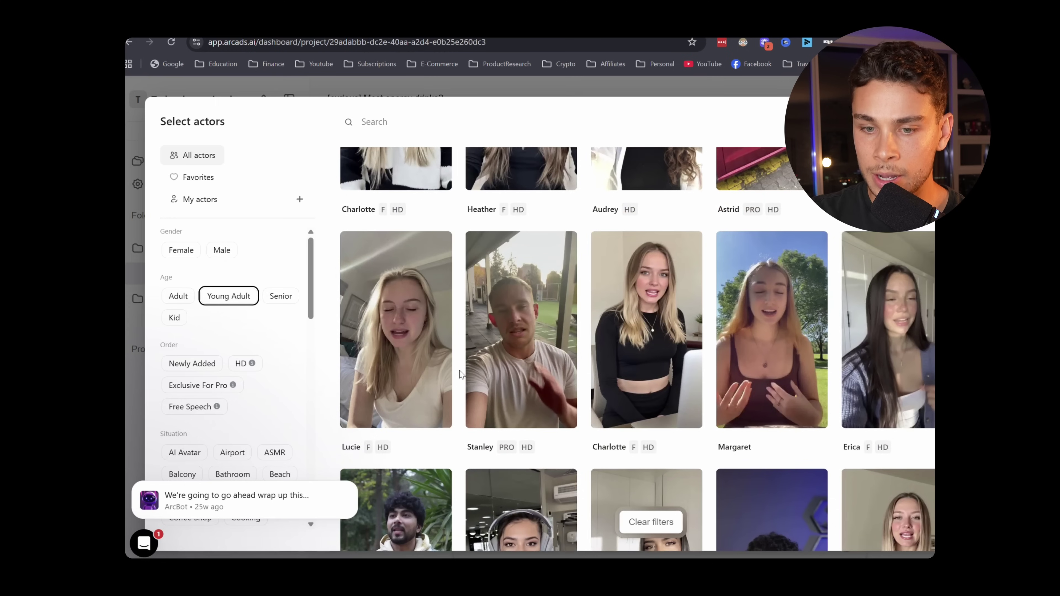
{"action": "scroll", "coordinate": [461, 373], "scroll_direction": "down", "scroll_amount": 5}
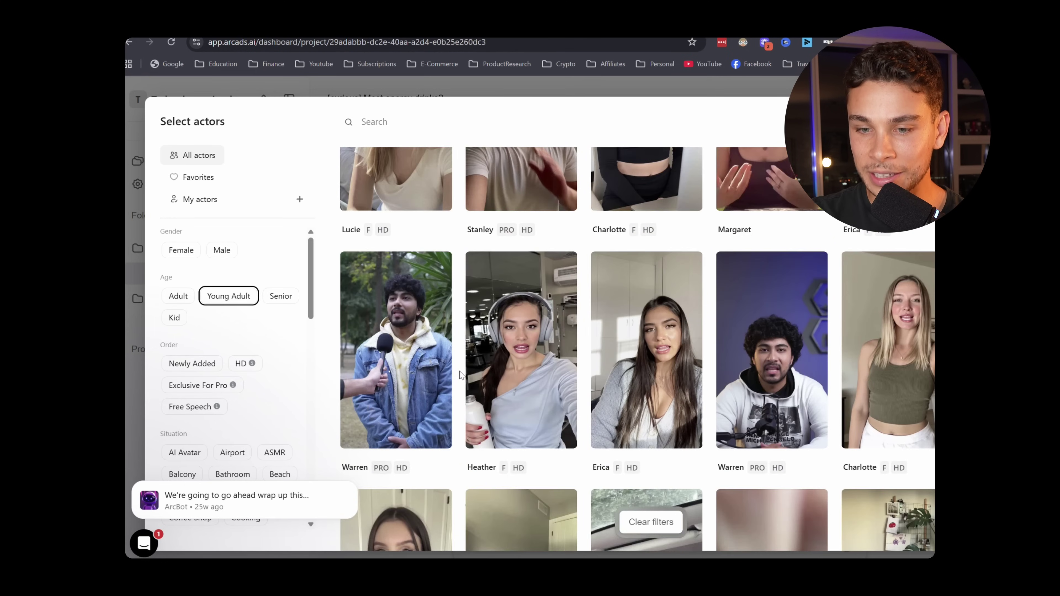
{"action": "scroll", "coordinate": [460, 371], "scroll_direction": "down", "scroll_amount": 5}
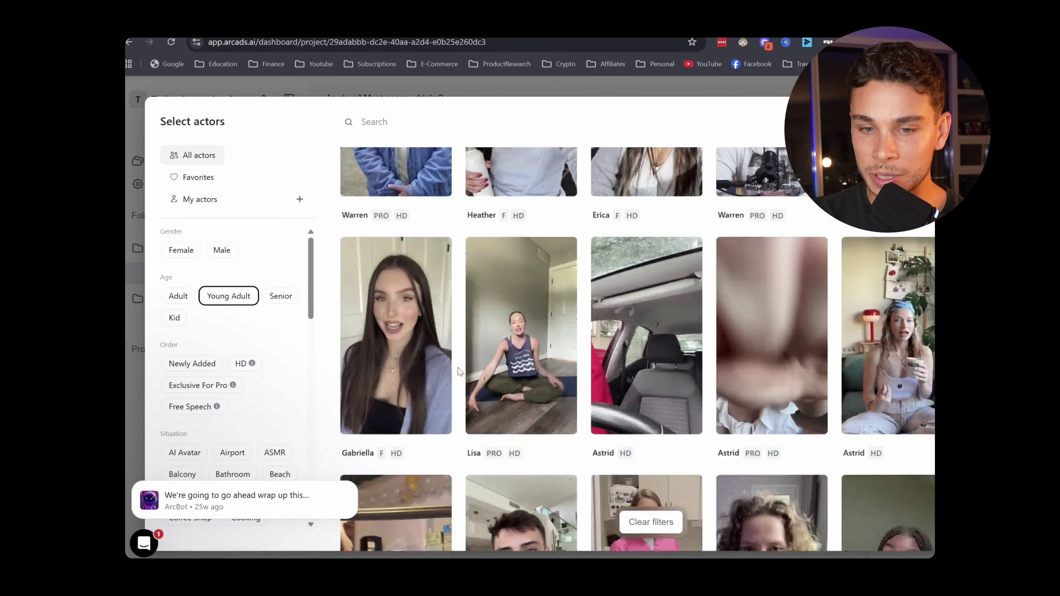
{"action": "scroll", "coordinate": [460, 371], "scroll_direction": "down", "scroll_amount": 1}
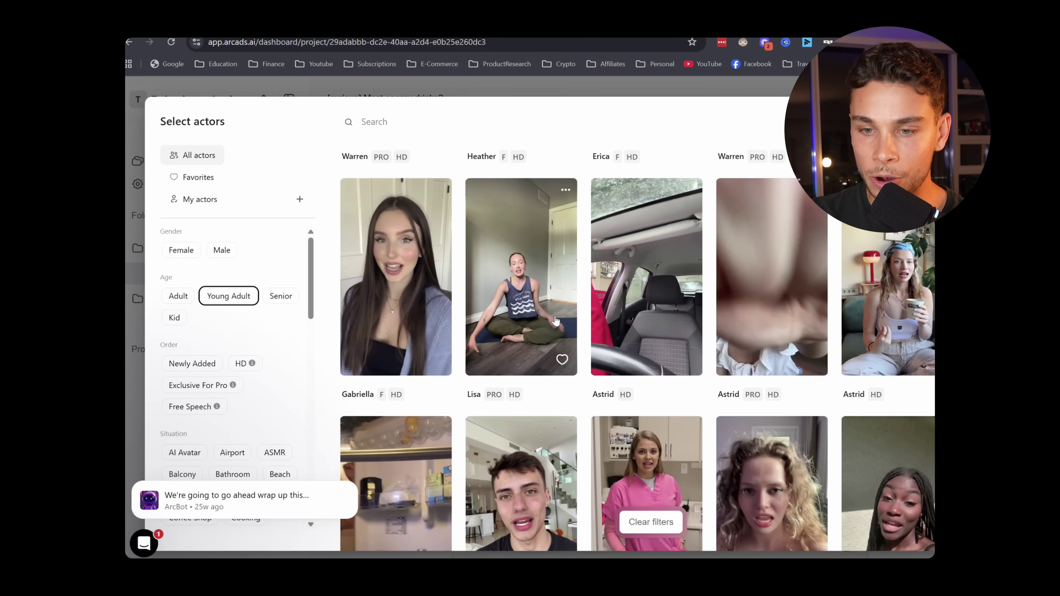
Select four young-adult actor cards for the ad, swapping out one choice
{"action": "left_click", "coordinate": [555, 321]}
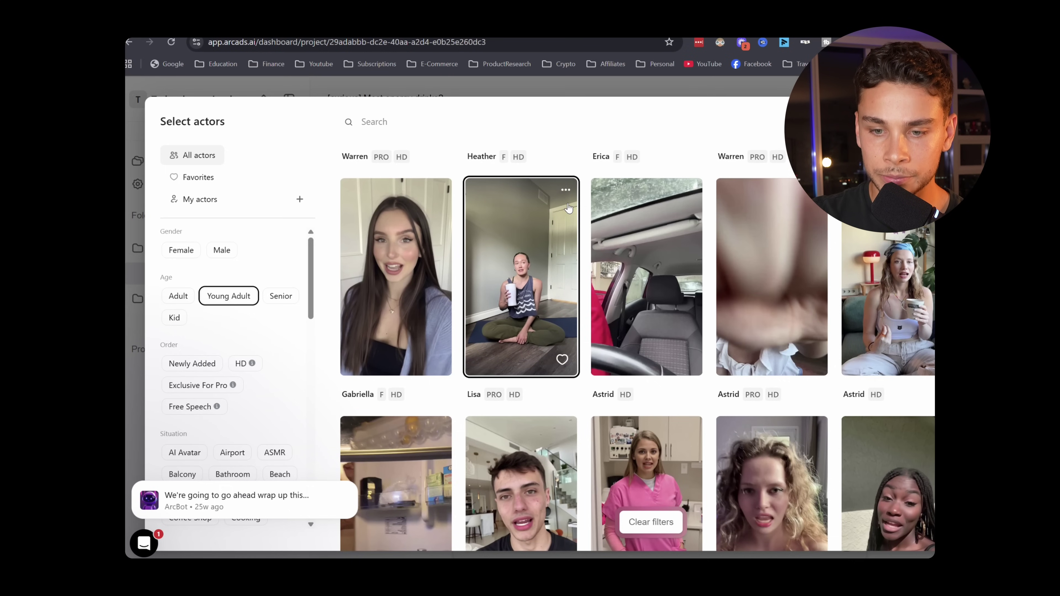
{"action": "scroll", "coordinate": [569, 207], "scroll_direction": "down", "scroll_amount": 10}
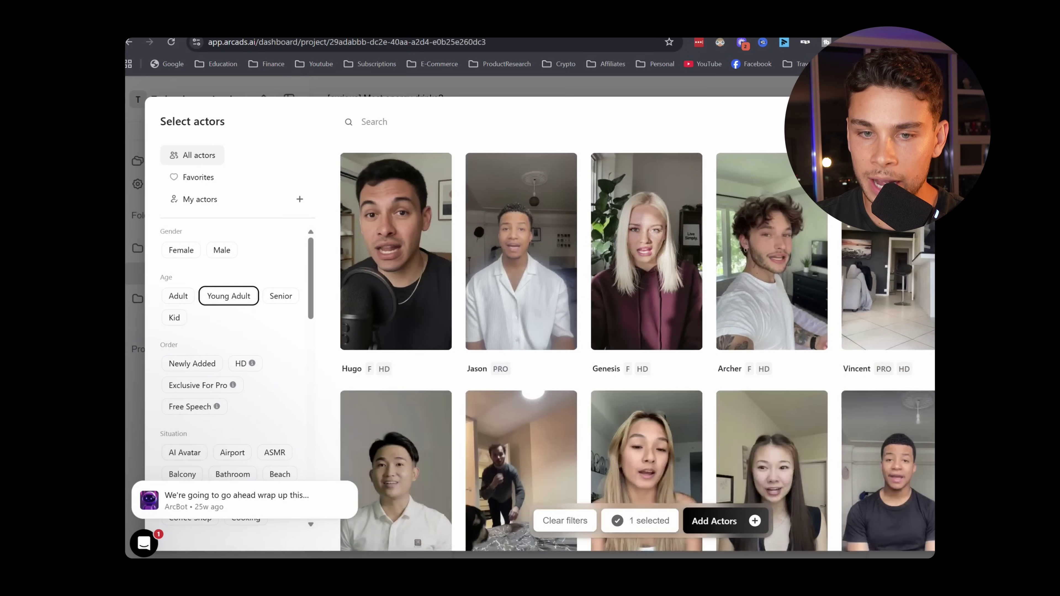
{"action": "left_click", "coordinate": [528, 270]}
{"action": "scroll", "coordinate": [765, 344], "scroll_direction": "down", "scroll_amount": 5}
{"action": "scroll", "coordinate": [763, 350], "scroll_direction": "down", "scroll_amount": 10}
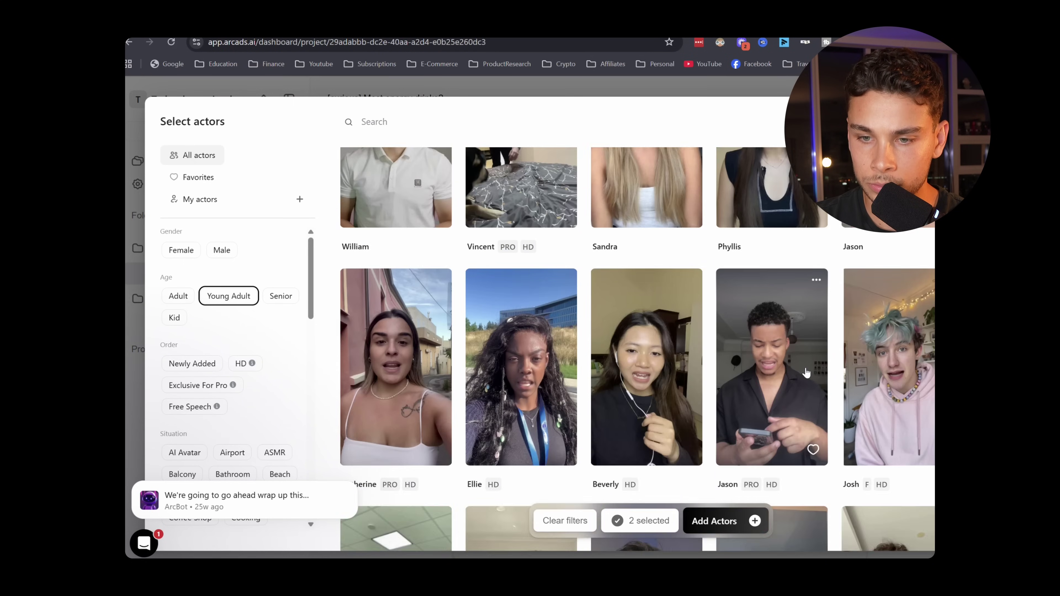
{"action": "scroll", "coordinate": [804, 370], "scroll_direction": "down", "scroll_amount": 5}
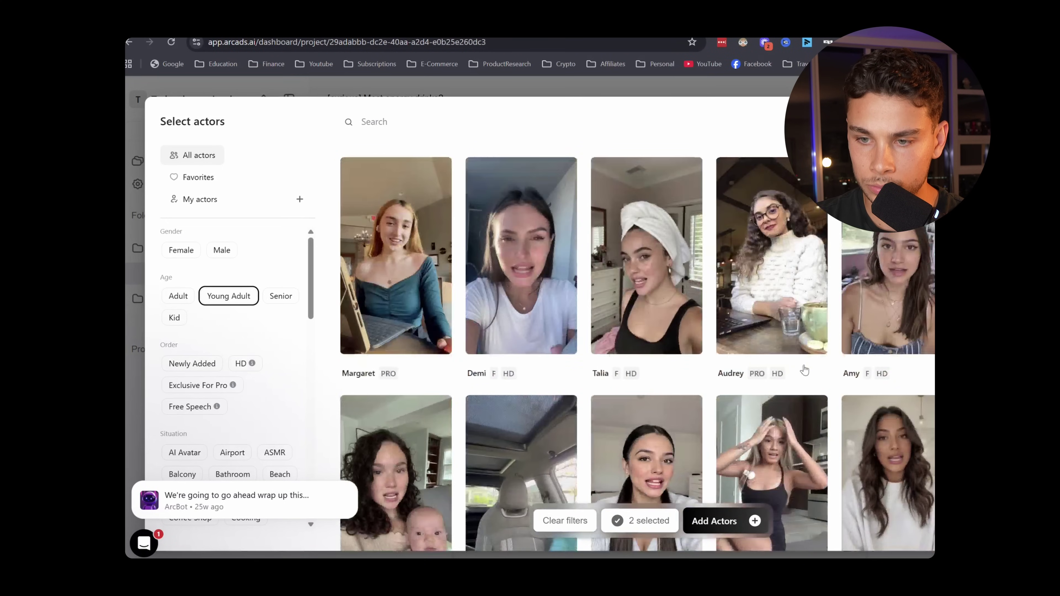
{"action": "scroll", "coordinate": [803, 370], "scroll_direction": "up", "scroll_amount": 5}
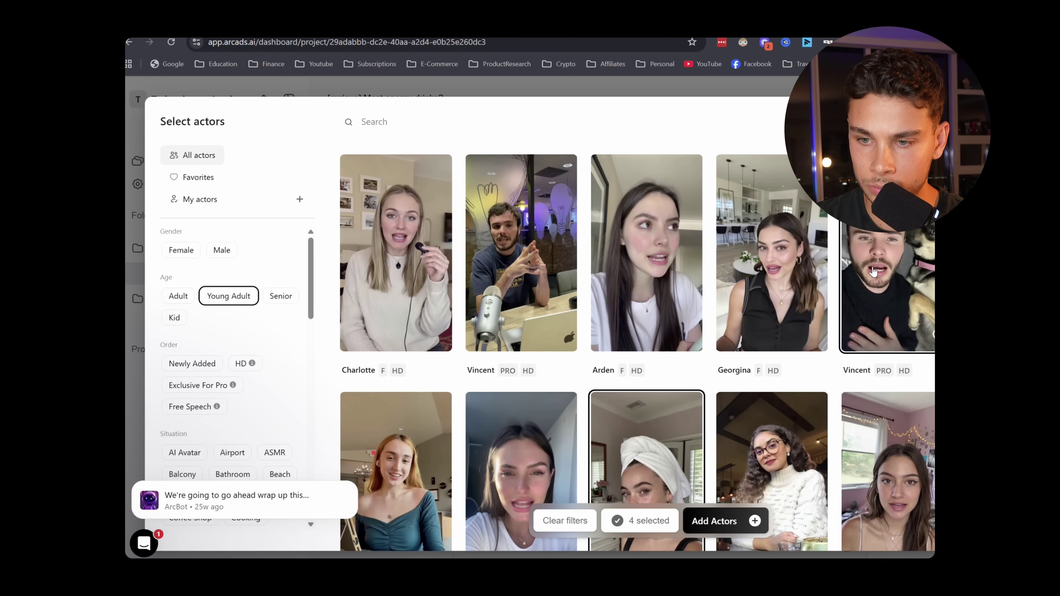
{"action": "left_click", "coordinate": [871, 275]}
{"action": "left_click", "coordinate": [555, 267]}
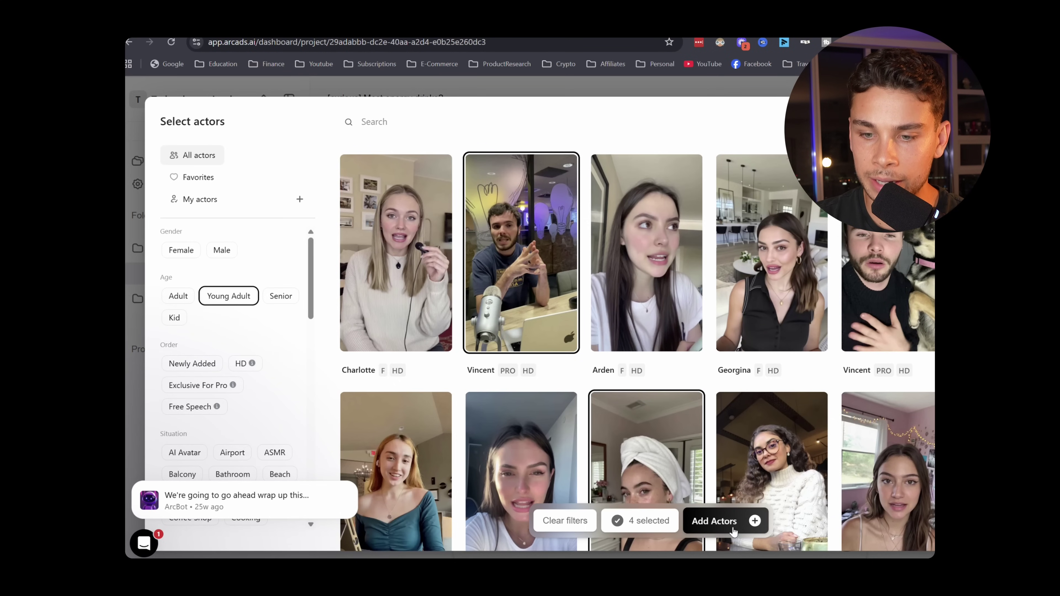
Attach the four actors to the script and submit it for video generation
{"action": "left_click", "coordinate": [714, 521]}
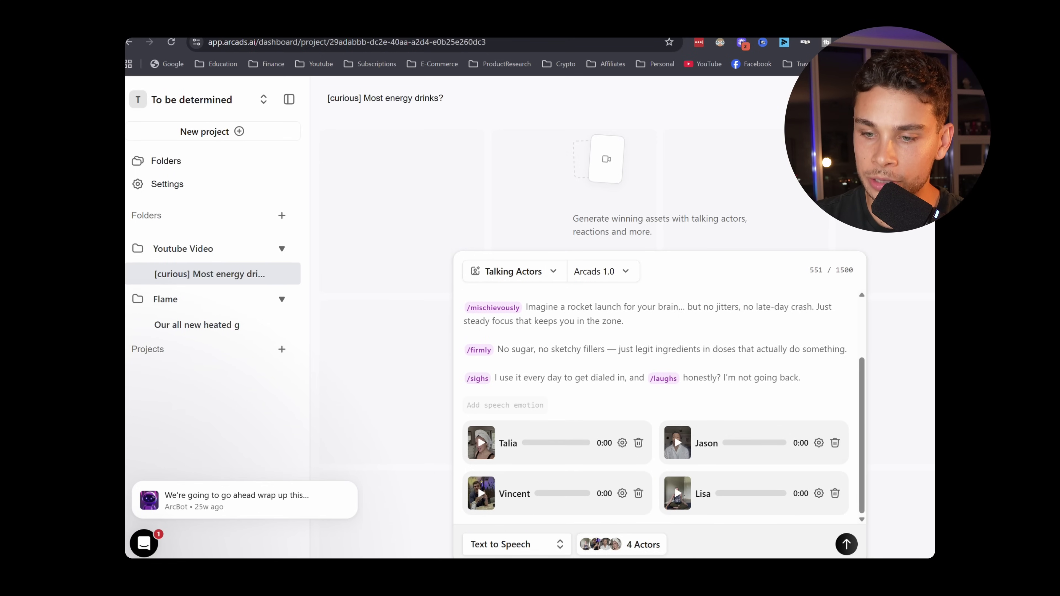
{"action": "left_click", "coordinate": [846, 544]}
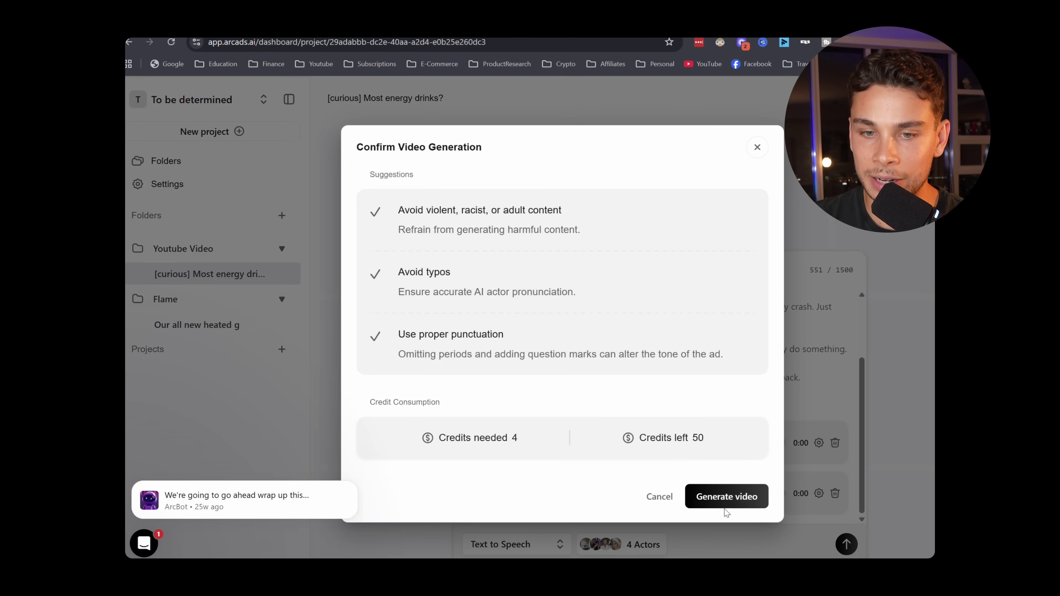
{"action": "left_click", "coordinate": [726, 498]}
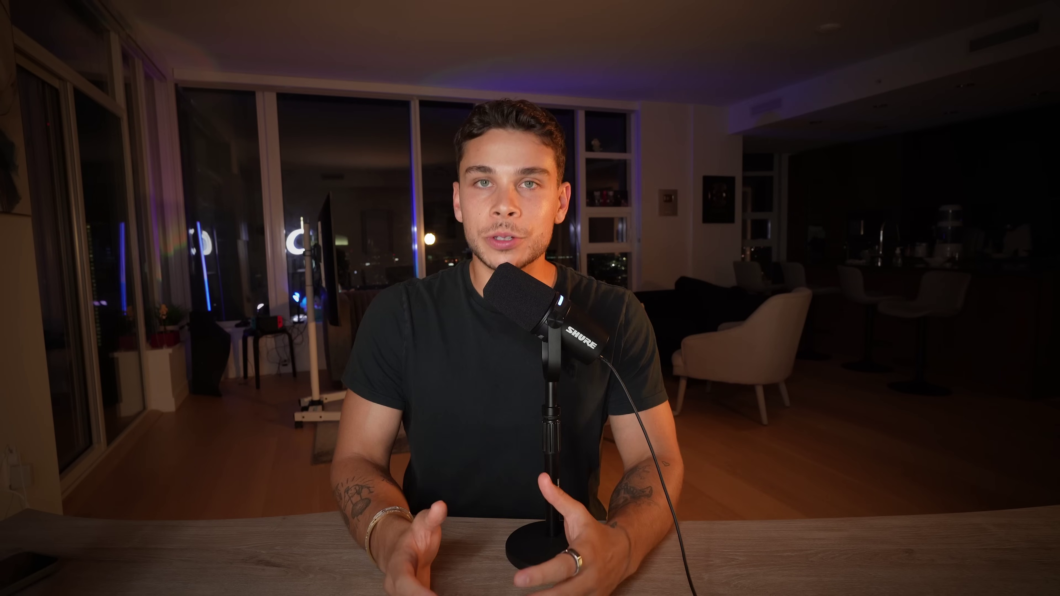